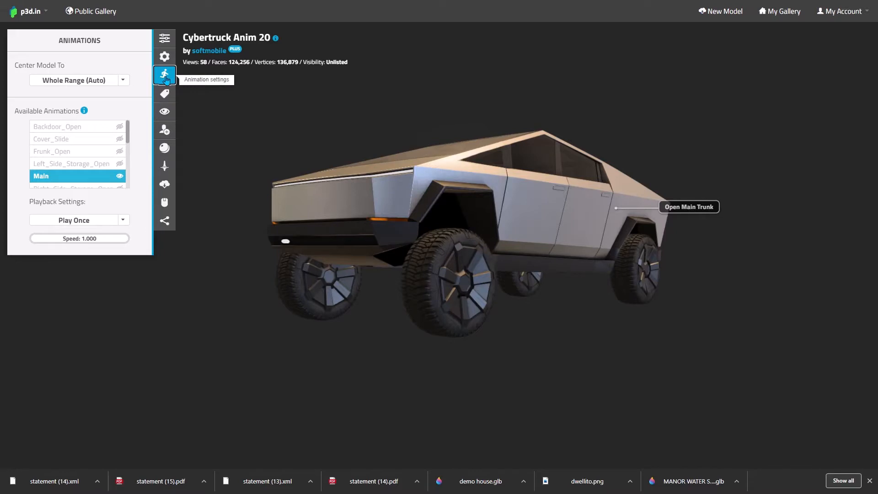
# Review the Cybertruck's available animations and their playback settings
pyautogui.moveTo(128, 133)
pyautogui.mouseDown()
pyautogui.moveTo(128, 183)
pyautogui.moveTo(125, 124)
pyautogui.mouseUp()
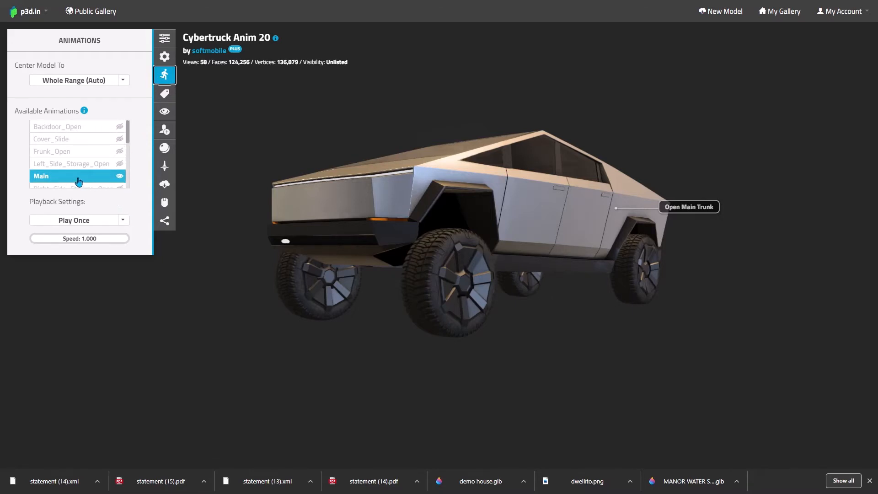
pyautogui.click(127, 221)
pyautogui.click(128, 222)
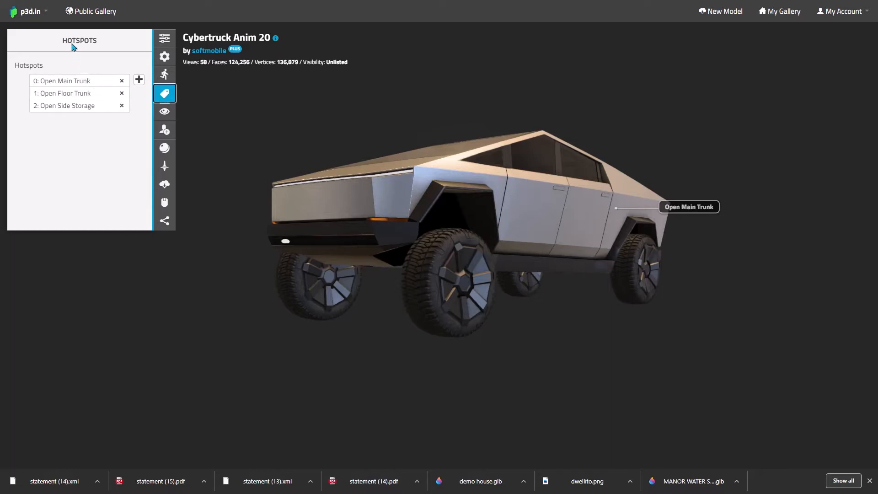
# Preview the existing Open Main Trunk and Open Floor Trunk hotspots on the Cybertruck, and return to the default view
pyautogui.click(695, 208)
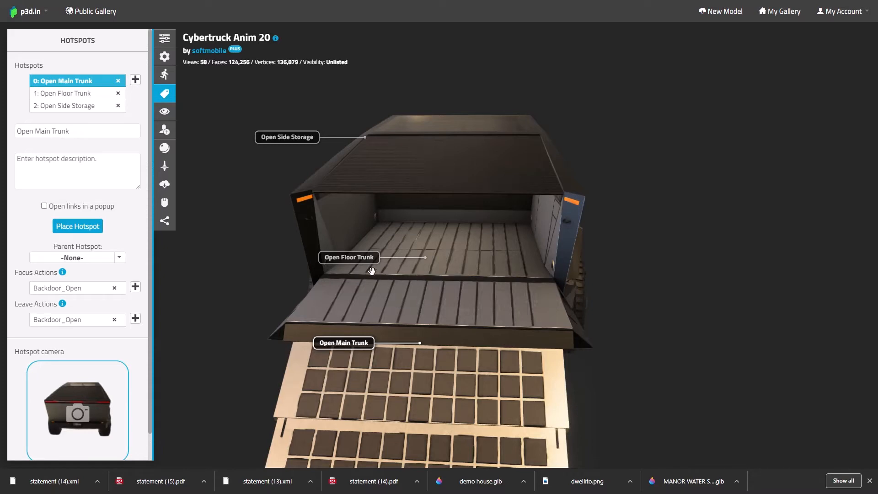
pyautogui.click(354, 259)
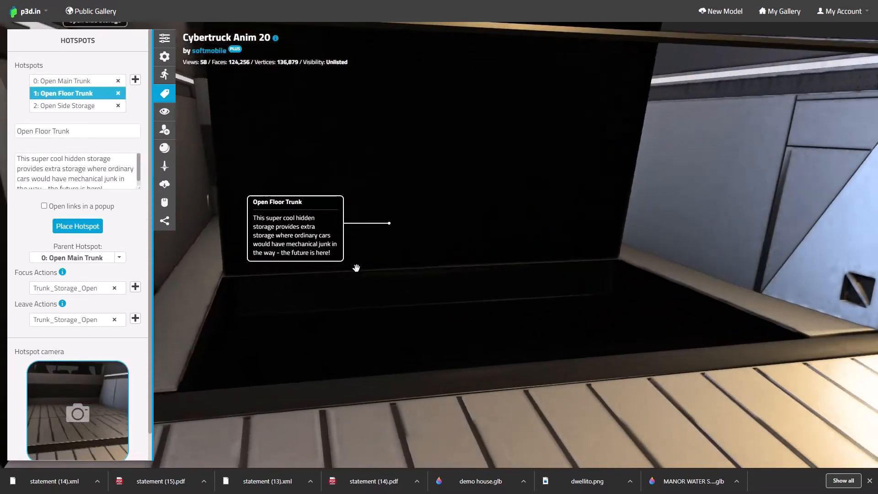
pyautogui.click(453, 347)
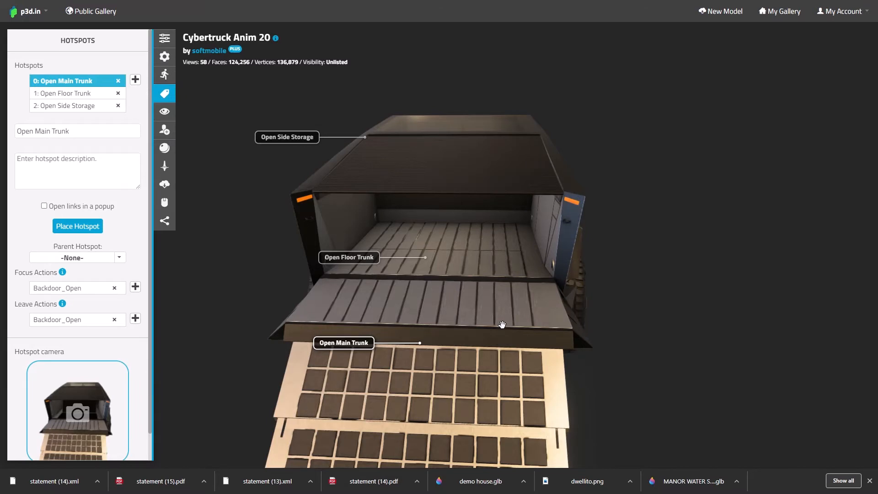
pyautogui.click(503, 324)
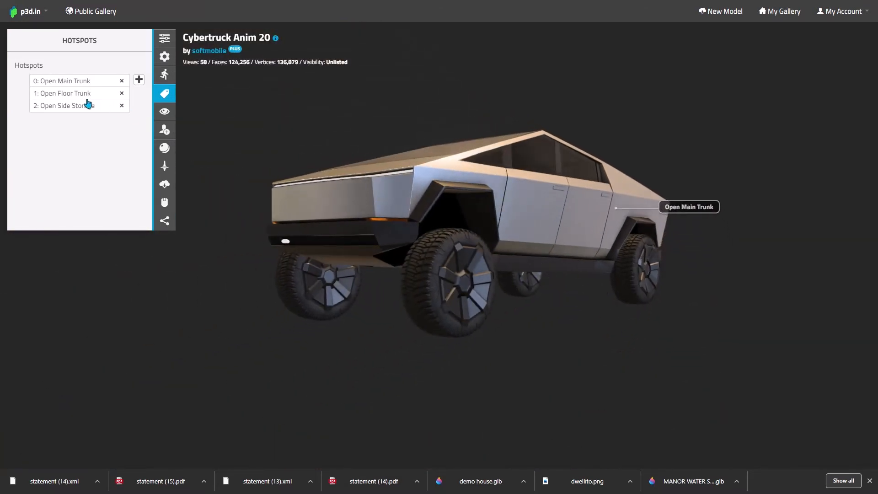
# Add a new hotspot named "Open Frunk" and place it on the Cybertruck's front hood
pyautogui.click(140, 81)
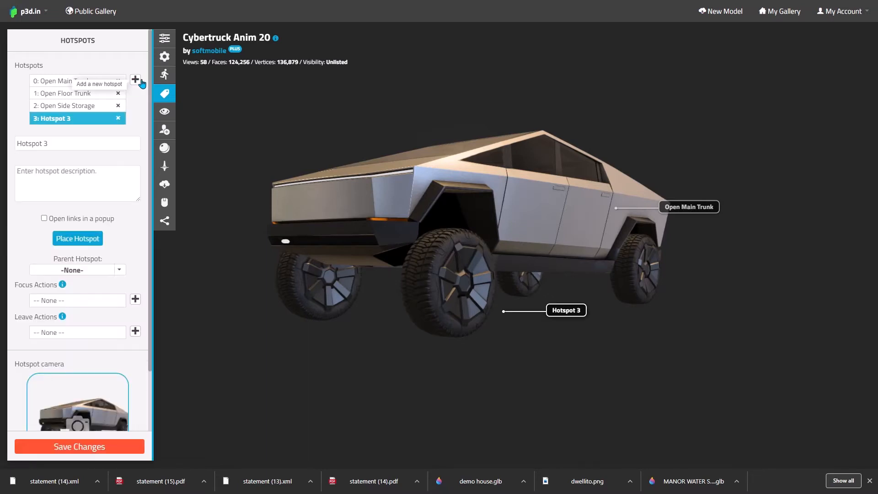
pyautogui.doubleClick(63, 151)
pyautogui.click(63, 152)
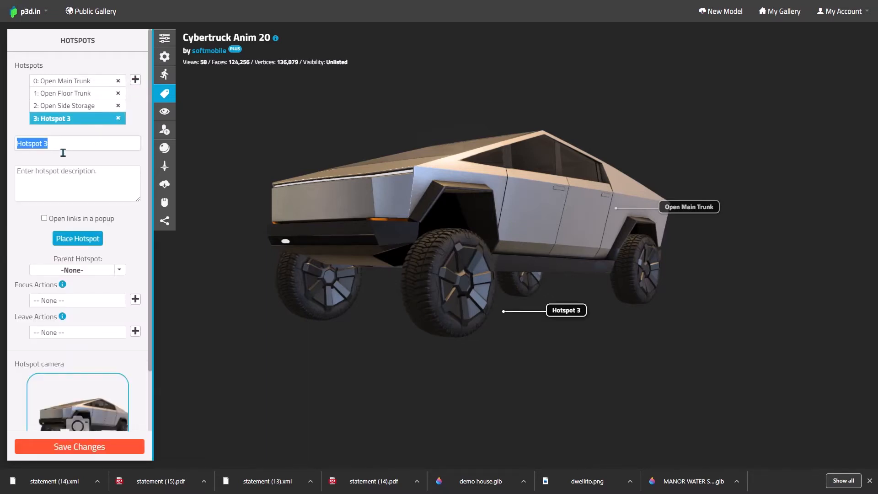
pyautogui.write('Open Frunk')
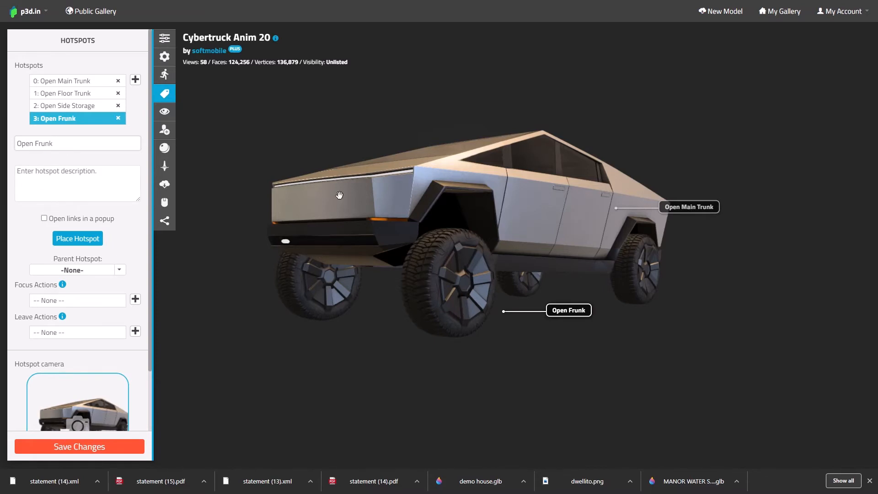
pyautogui.click(77, 238)
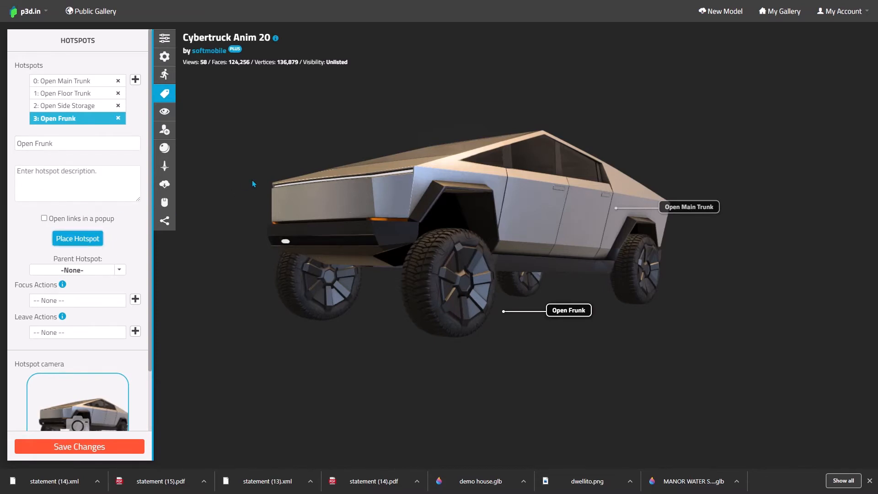
pyautogui.click(90, 240)
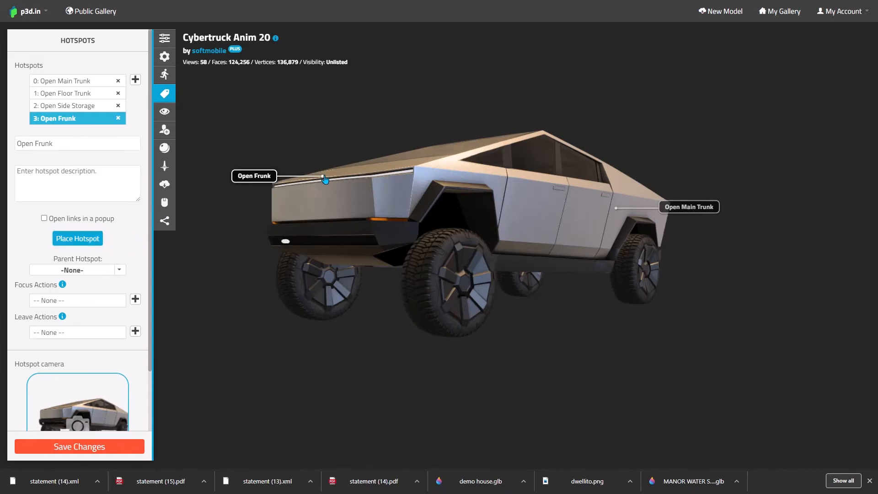
# Assign the Frunk_Open animation as the focus action of the Open Frunk hotspot
pyautogui.moveTo(326, 185); pyautogui.dragTo(327, 206)
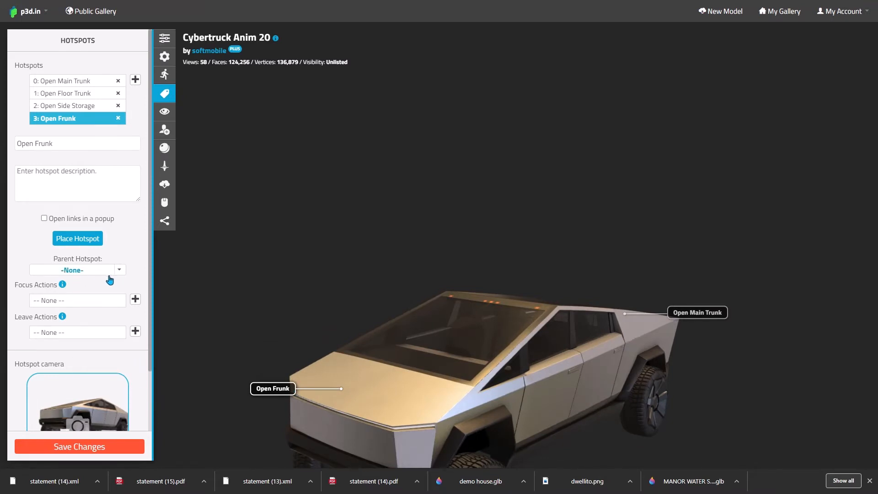
pyautogui.scroll(-3, 105, 274)
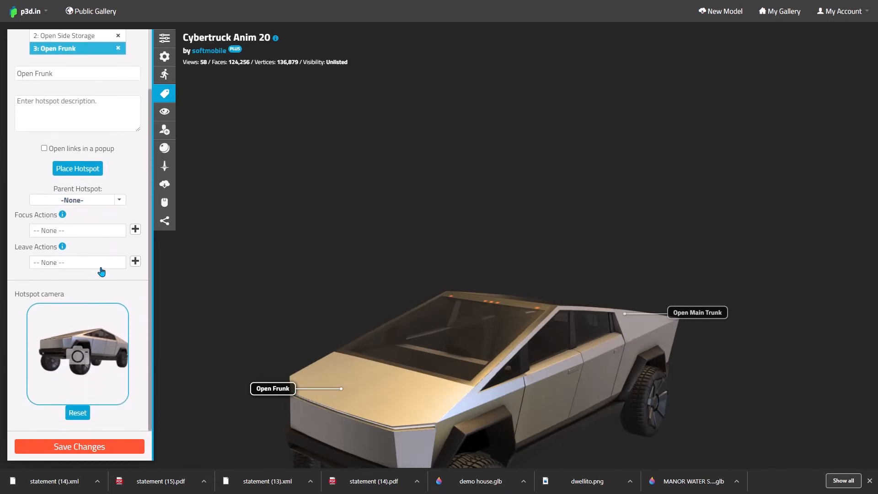
pyautogui.click(91, 235)
pyautogui.click(63, 273)
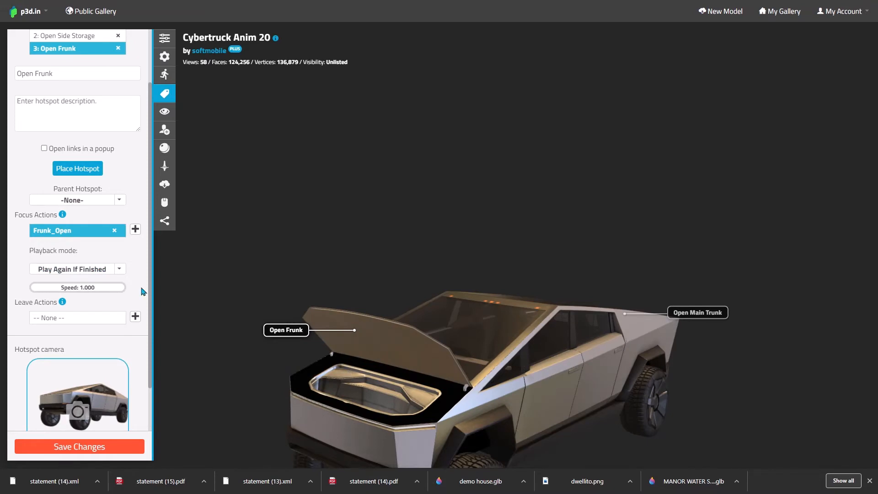
# Assign Frunk_Open as the Open Frunk hotspot's leave action with a playback speed of -1
pyautogui.scroll(-1, 136, 286)
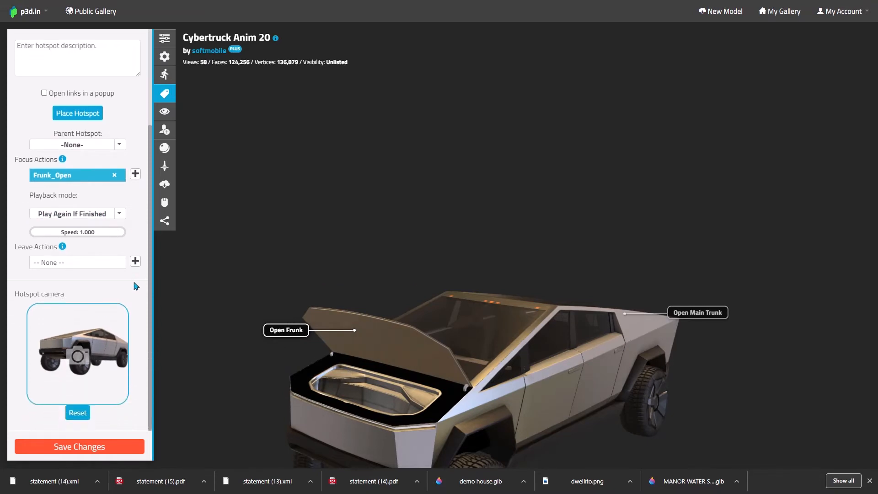
pyautogui.click(67, 266)
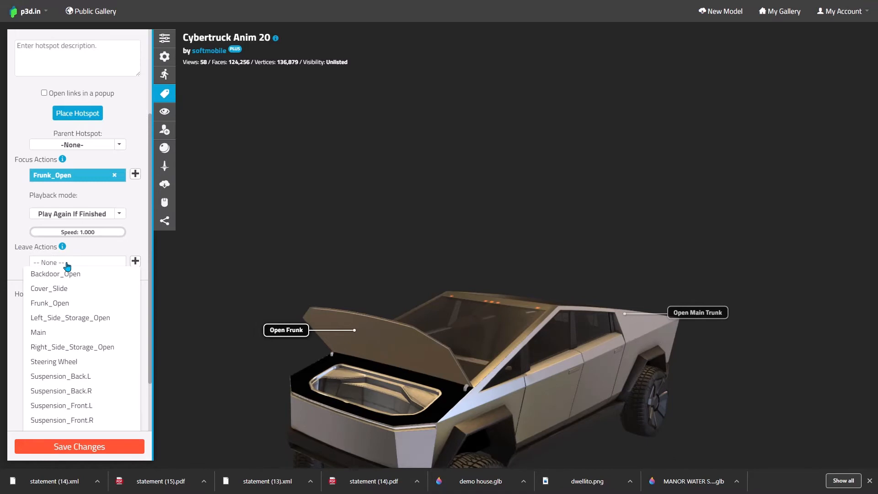
pyautogui.click(61, 305)
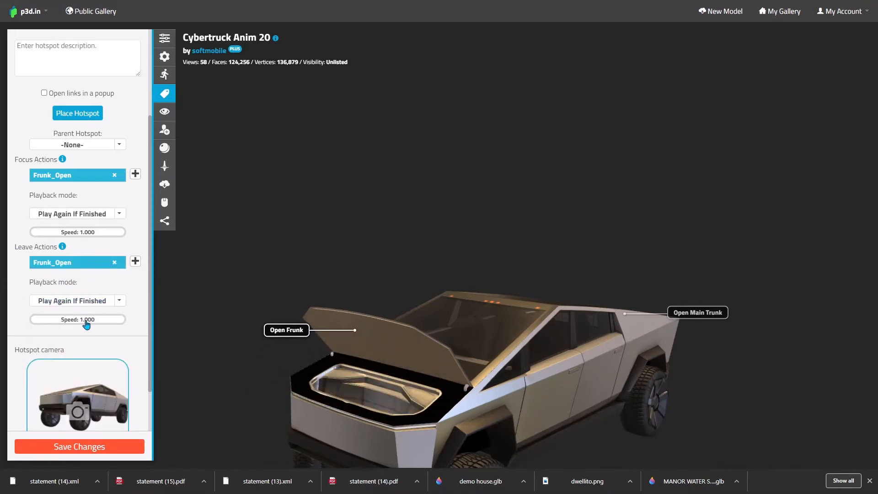
pyautogui.doubleClick(86, 320)
pyautogui.write('1')
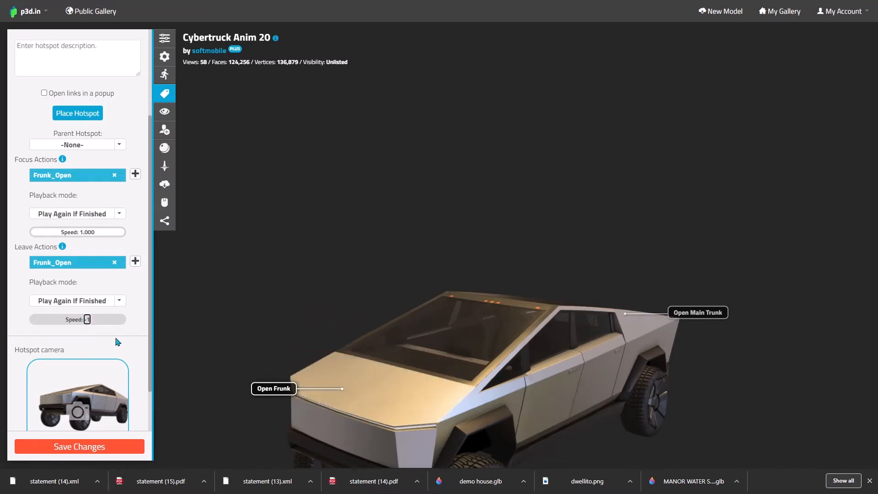
pyautogui.press('Return')
# Set the Open Frunk hotspot's camera to an elevated front three-quarter view of the whole truck and save the changes
pyautogui.moveTo(400, 397); pyautogui.dragTo(340, 350)
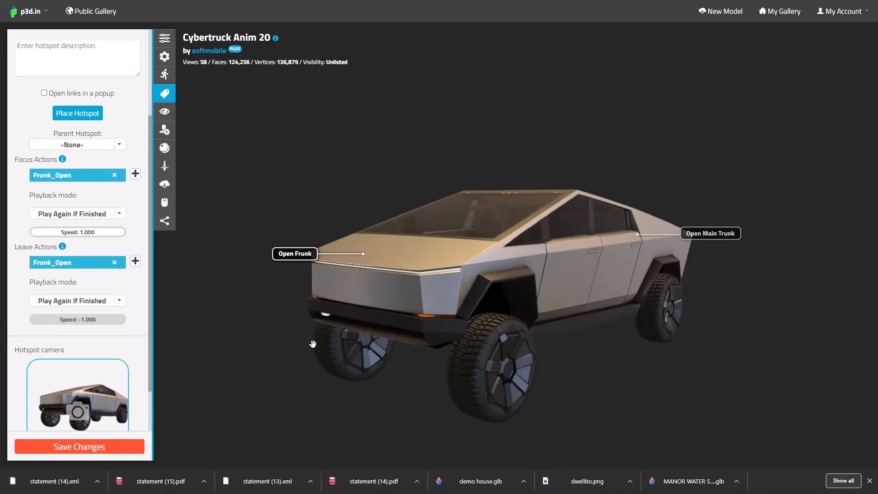
pyautogui.scroll(1, 313, 344)
pyautogui.scroll(-2, 313, 343)
pyautogui.scroll(1, 313, 344)
pyautogui.click(106, 386)
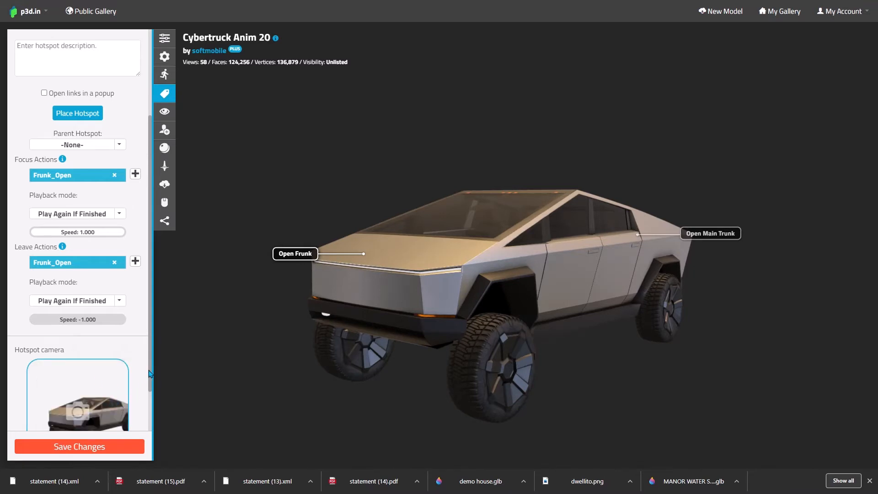
pyautogui.moveTo(150, 374); pyautogui.dragTo(149, 412)
pyautogui.click(107, 446)
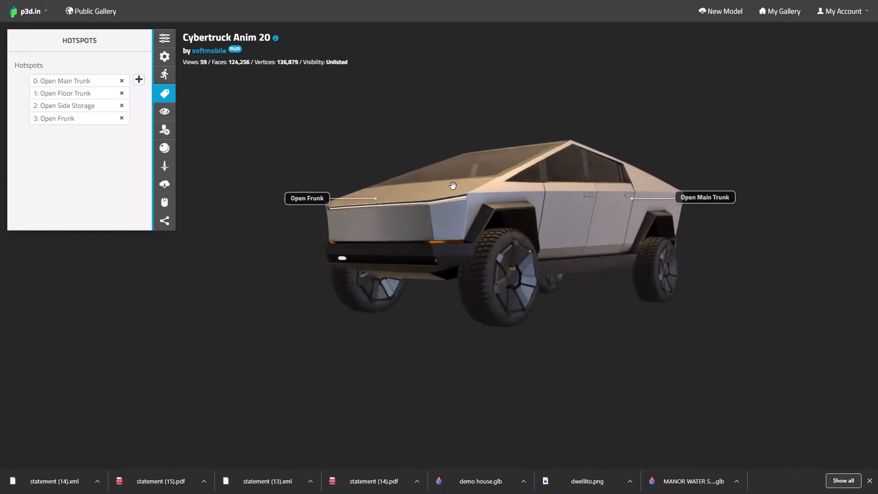
# Test the saved Open Frunk hotspot by activating it and leaving it again
pyautogui.click(252, 191)
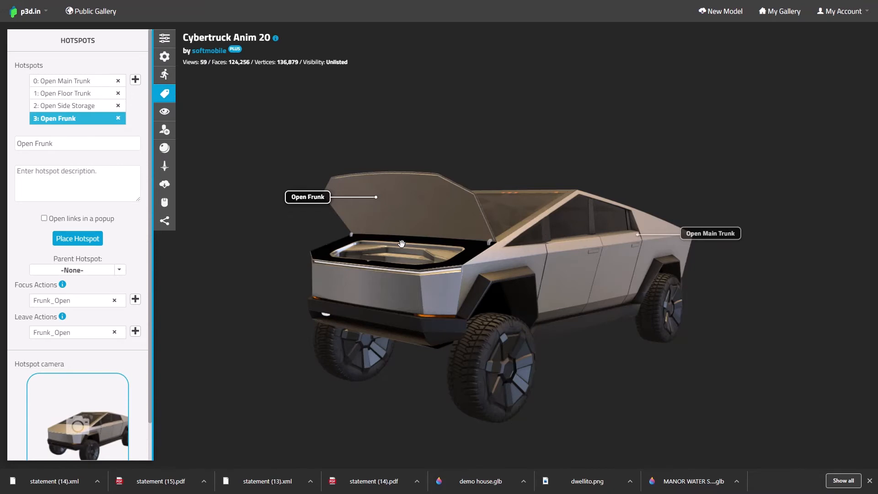
pyautogui.click(281, 269)
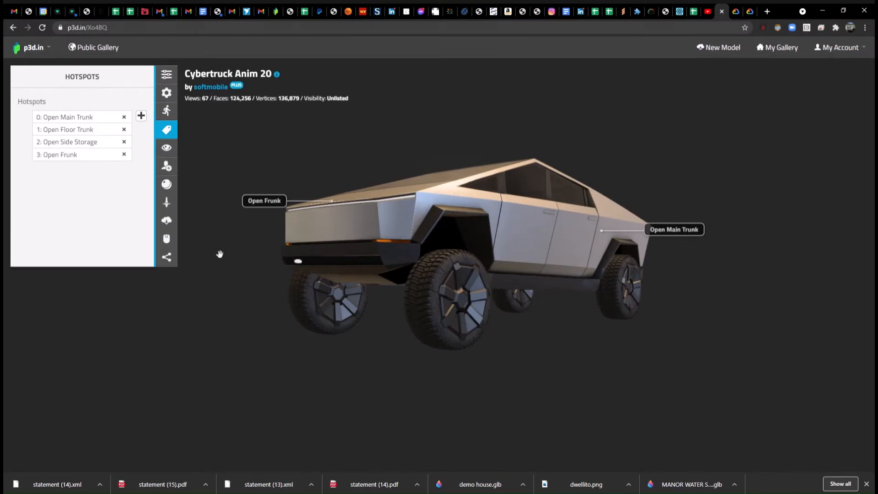
pyautogui.click(66, 155)
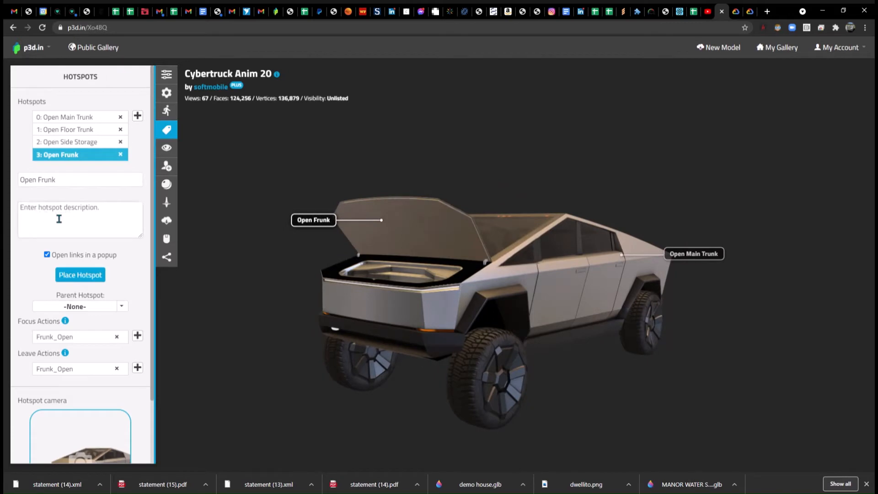
pyautogui.click(59, 219)
pyautogui.write('Play official video  [See Video](https://www.youtube.com/embed/J2U9Hmmpqhc)')
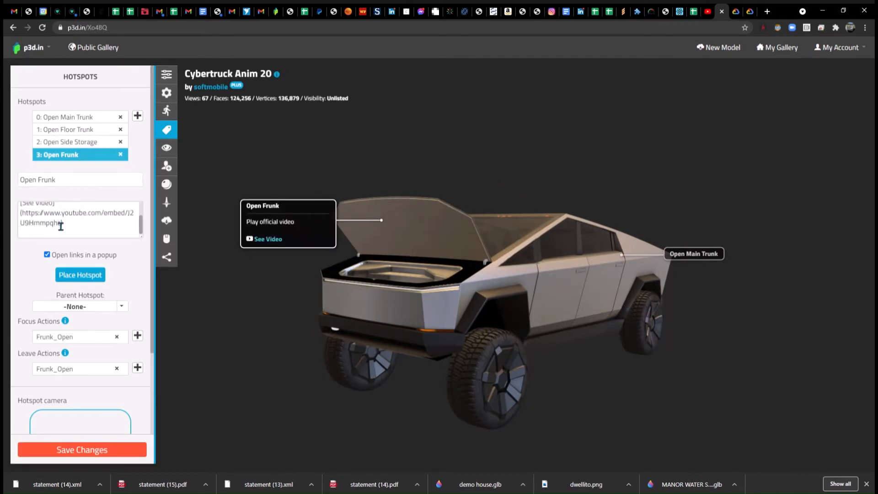
pyautogui.scroll(2, 70, 230)
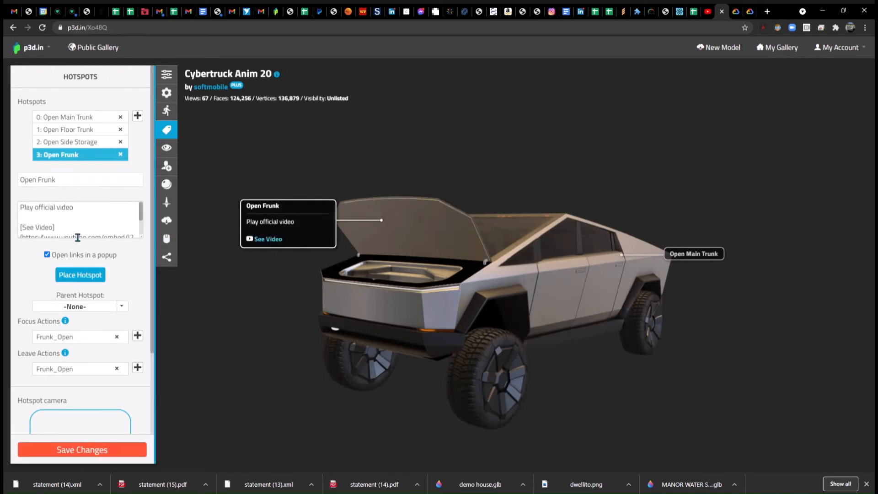
pyautogui.scroll(-2, 62, 230)
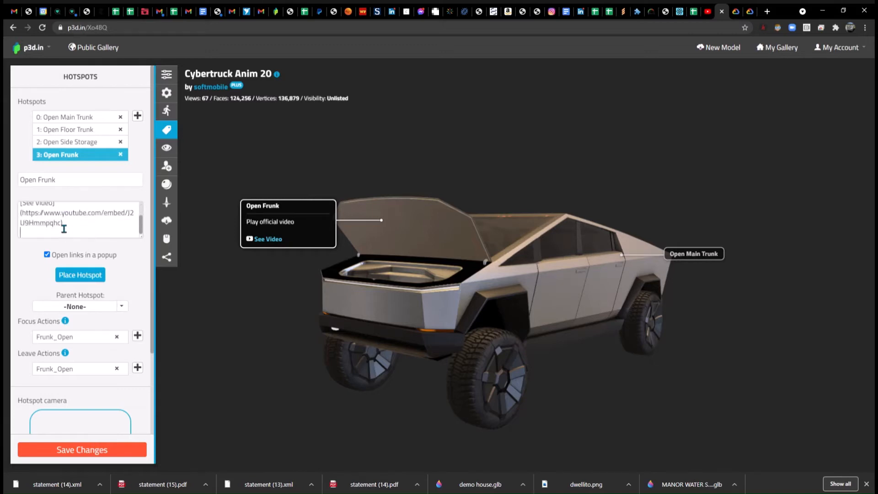
pyautogui.scroll(2, 37, 217)
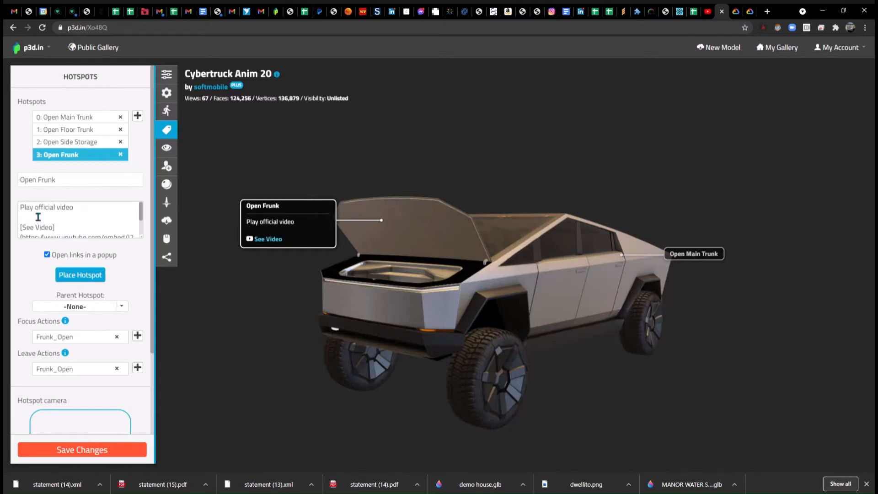
pyautogui.scroll(-2, 37, 217)
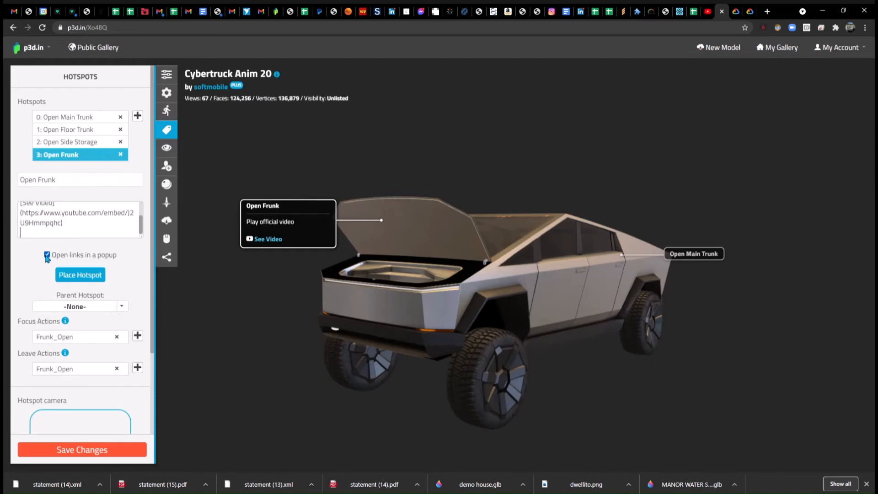
# Test the See Video link of the Open Frunk hotspot by playing the video in its popup, and close it
pyautogui.click(271, 240)
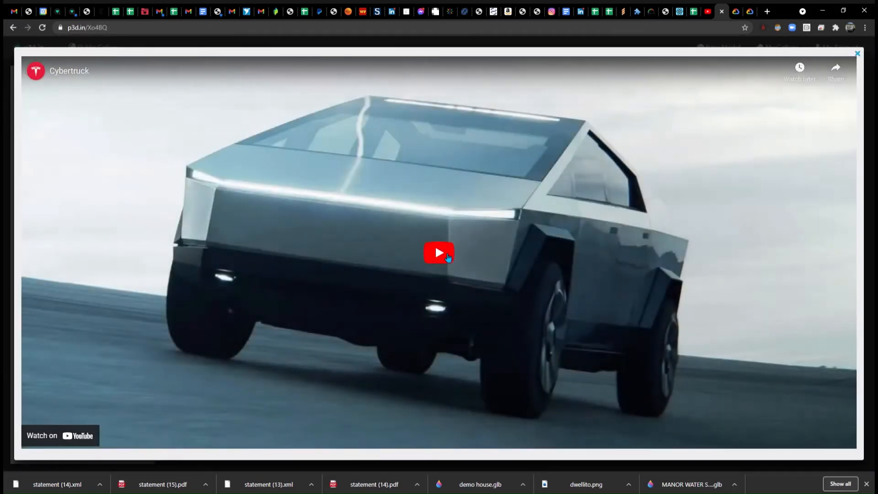
pyautogui.click(447, 257)
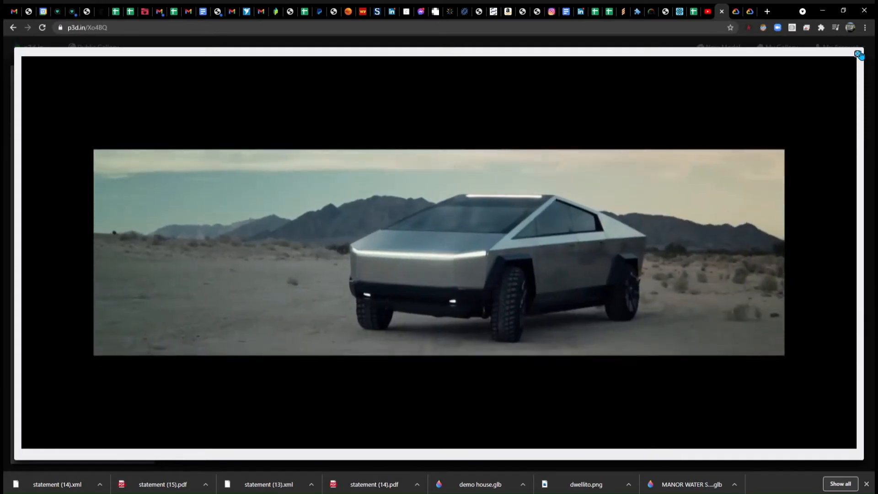
pyautogui.click(858, 54)
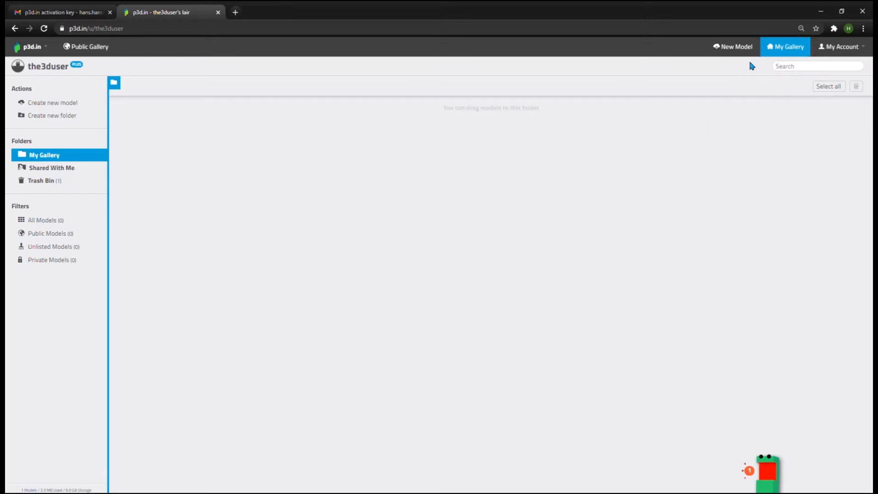
# Create a new model from the 345D CAT excavator
pyautogui.click(732, 49)
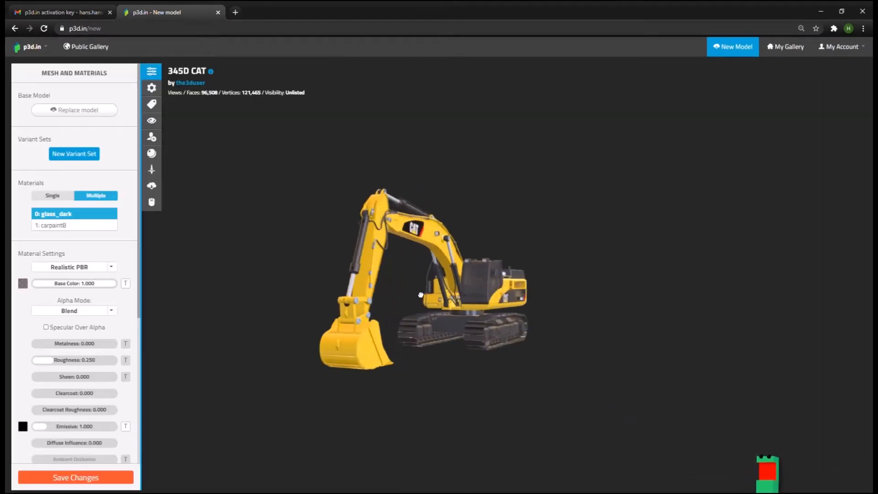
pyautogui.scroll(4, 464, 304)
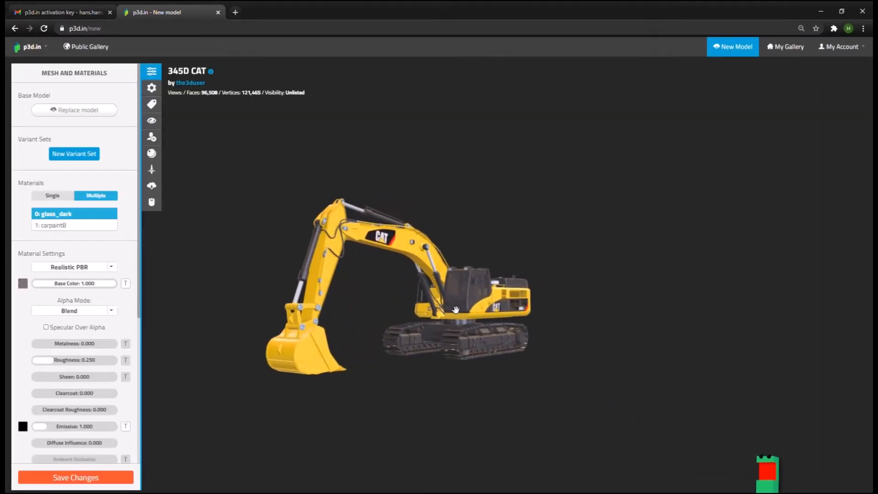
pyautogui.moveTo(450, 316); pyautogui.dragTo(476, 303, button='right')
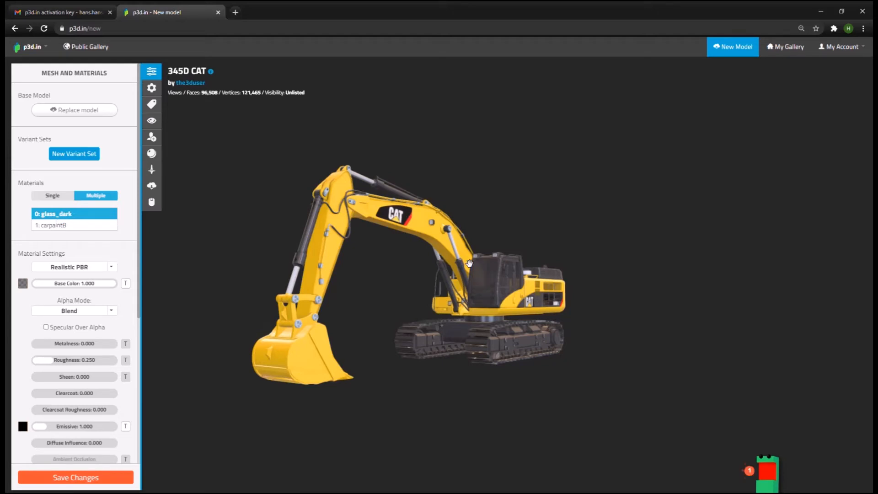
# Lower the glass_dark base color's opacity to 0.42 and show the textures available for the carpaintB base color
pyautogui.click(23, 284)
pyautogui.moveTo(68, 365)
pyautogui.mouseDown()
pyautogui.moveTo(99, 374)
pyautogui.moveTo(21, 365)
pyautogui.moveTo(59, 370)
pyautogui.mouseUp()
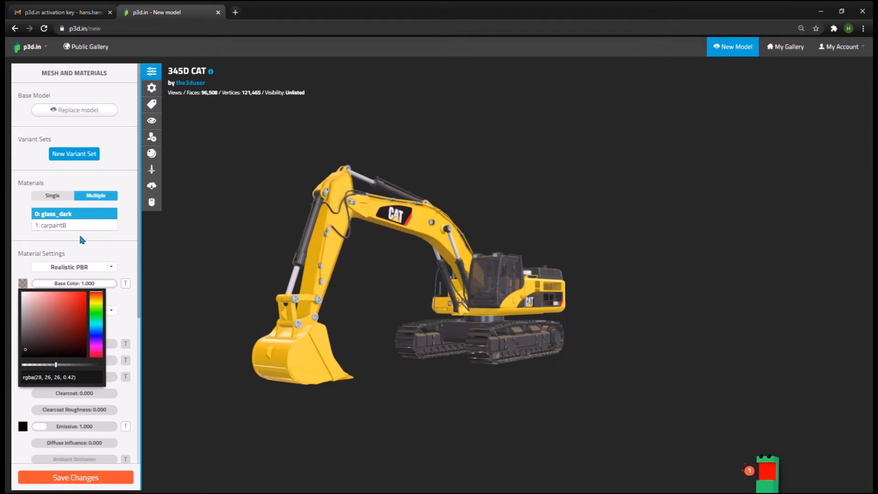
pyautogui.click(59, 226)
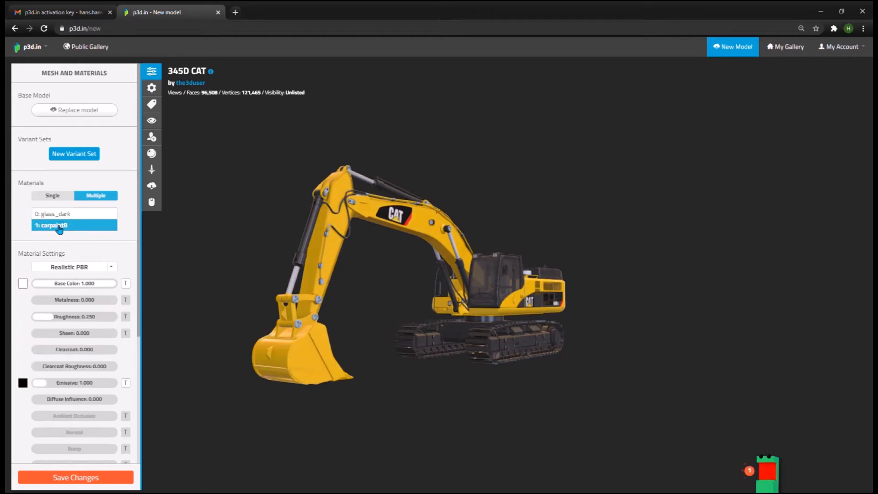
pyautogui.click(127, 284)
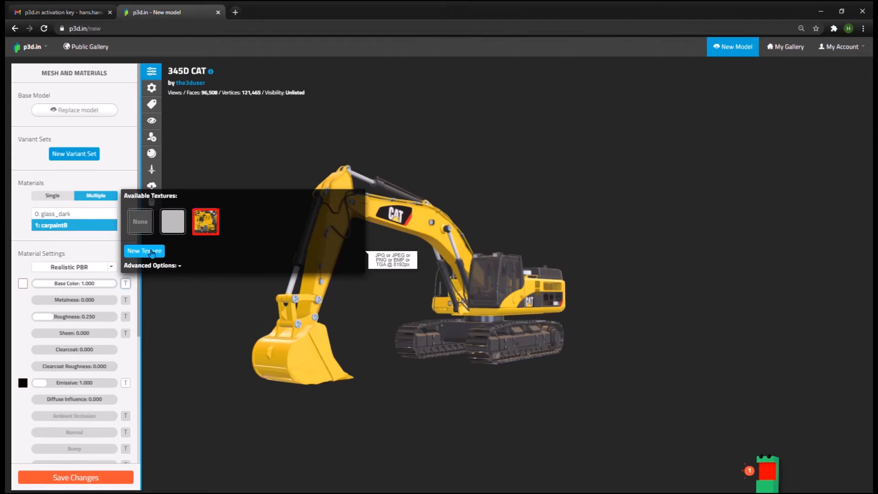
# Try turning the model's front-view orientation by one step in the model settings, and turn it back
pyautogui.click(151, 88)
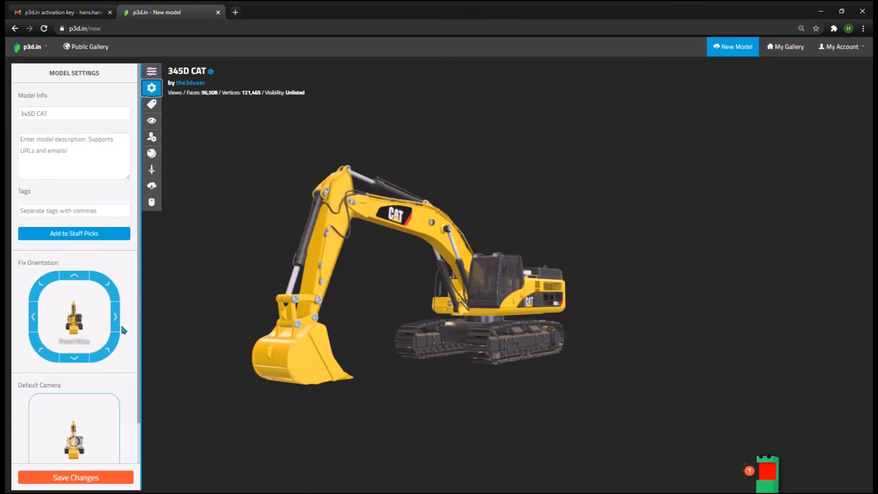
pyautogui.scroll(-1, 121, 321)
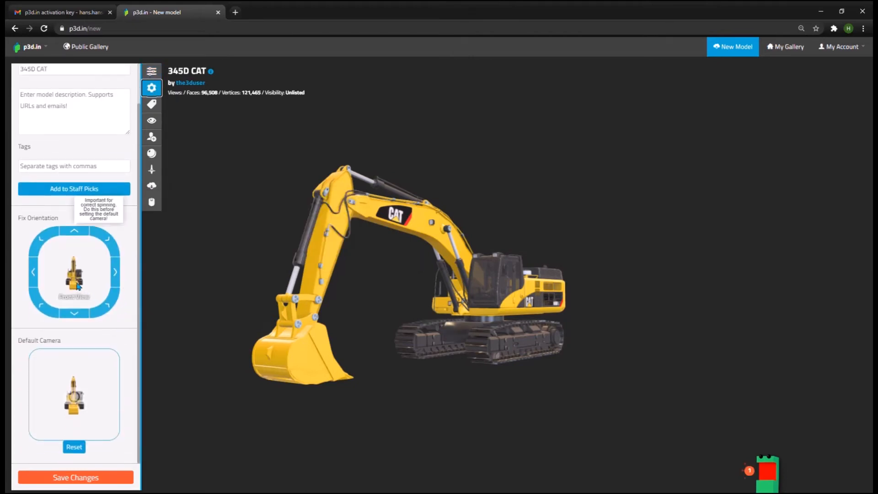
pyautogui.click(117, 273)
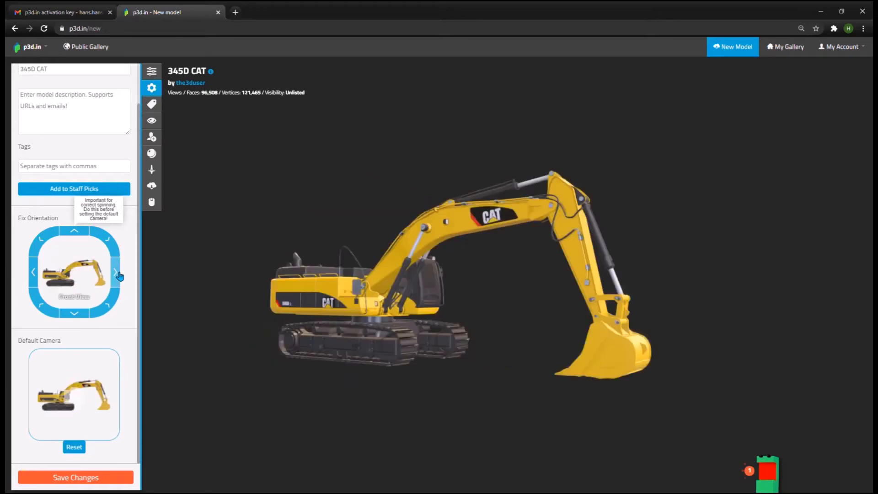
pyautogui.click(36, 274)
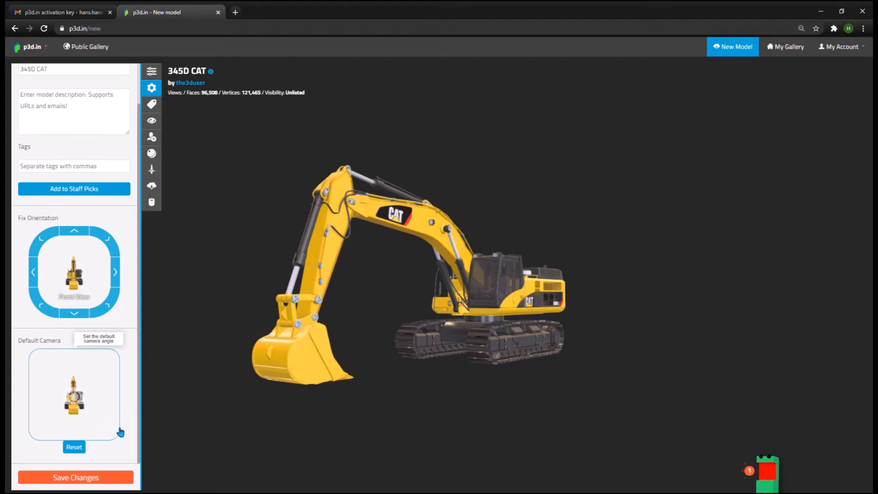
# Set the default camera to a closer, recentred view of the excavator and save the model
pyautogui.scroll(2, 498, 353)
pyautogui.click(73, 396)
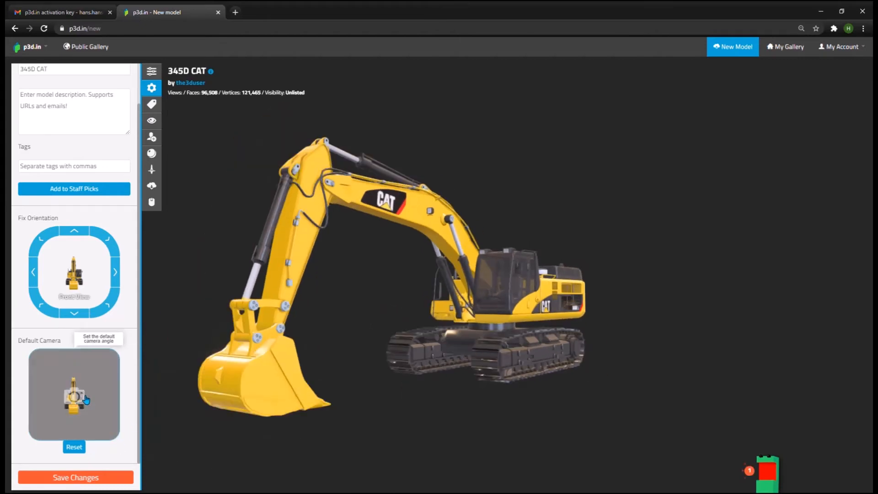
pyautogui.moveTo(422, 330); pyautogui.dragTo(457, 331, button='right')
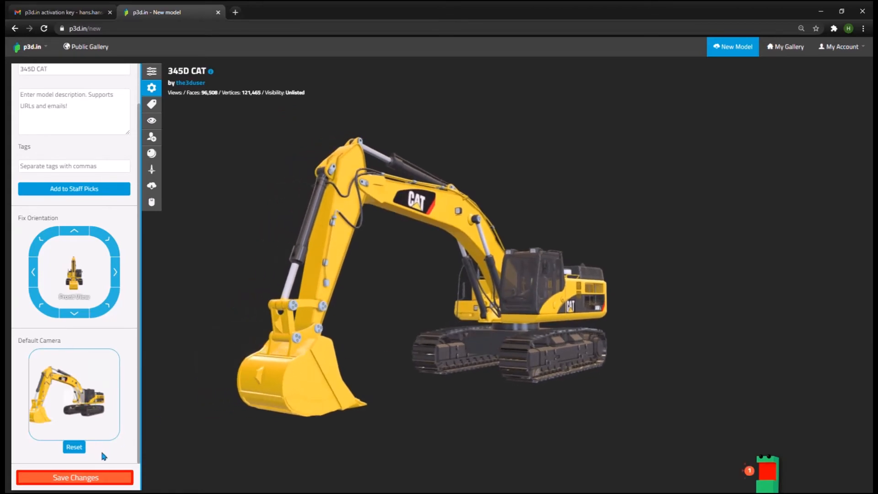
pyautogui.click(97, 478)
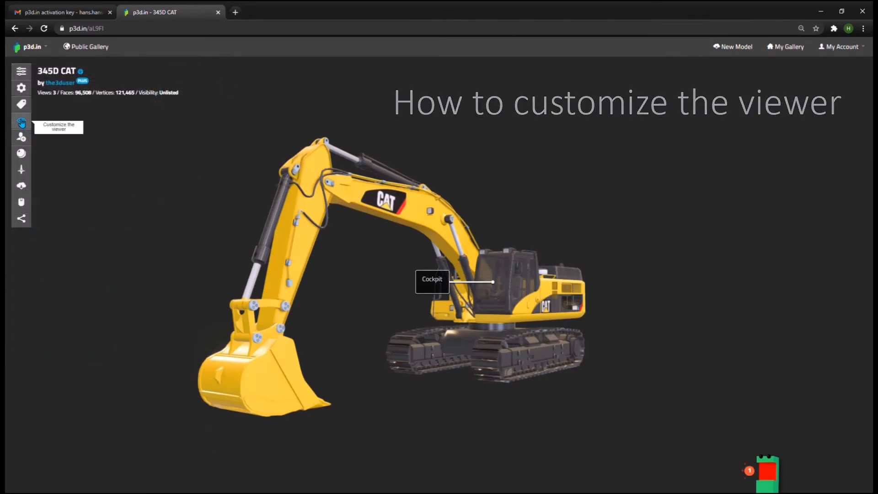
# Try the Cayley Interior and En Suite HDRI environments on the excavator, and settle on the open mountain landscape with blue sky
pyautogui.click(21, 122)
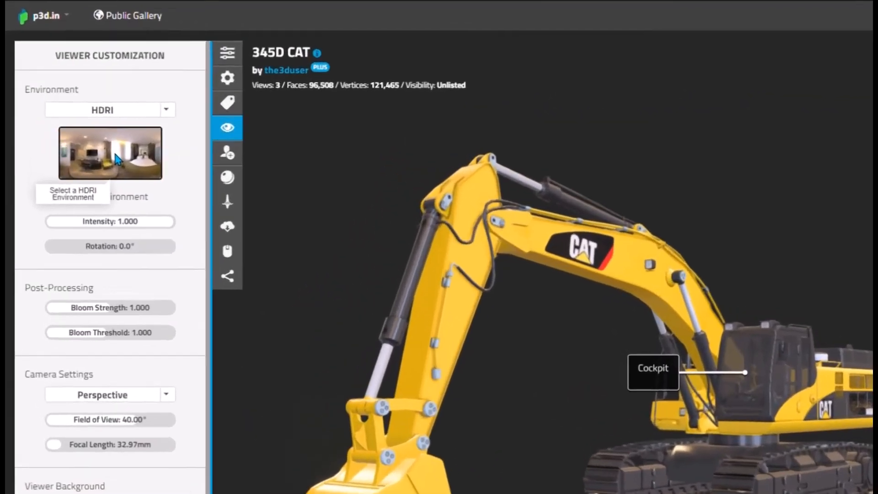
pyautogui.click(81, 143)
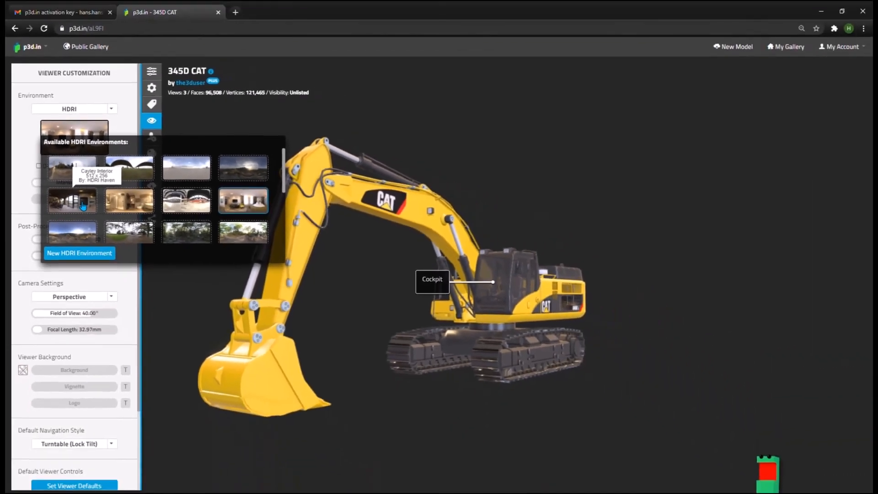
pyautogui.click(137, 276)
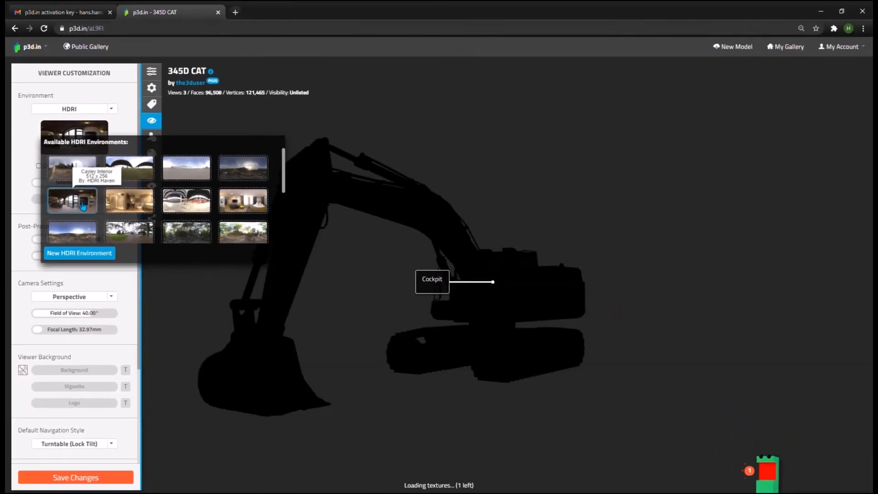
pyautogui.click(137, 201)
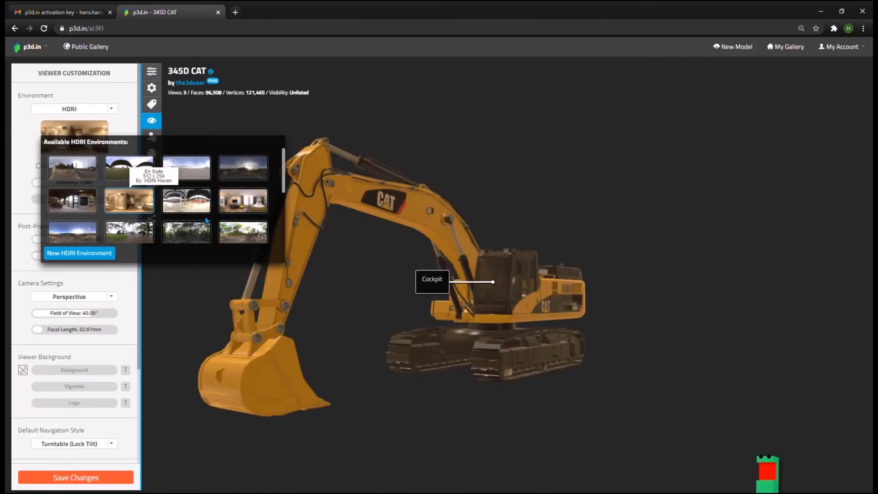
pyautogui.click(78, 234)
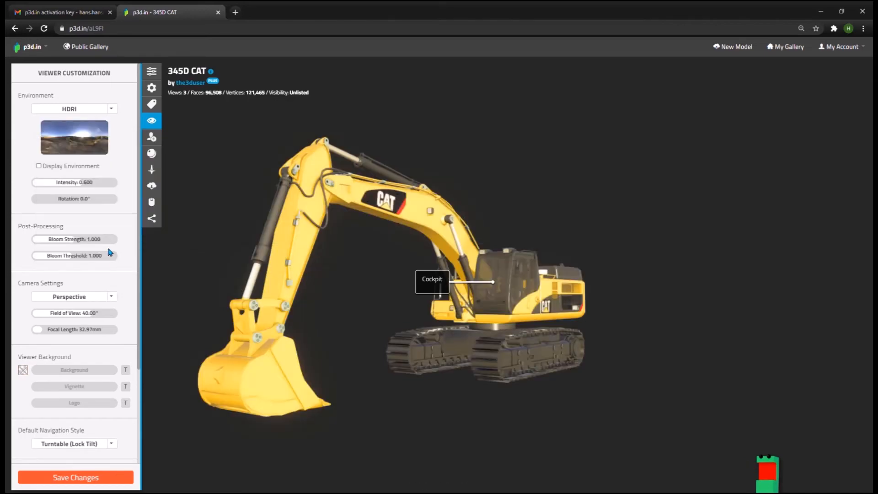
# Set the environment intensity to 0.765 and the perspective camera's field of view to 44.28°
pyautogui.moveTo(80, 187); pyautogui.dragTo(64, 206)
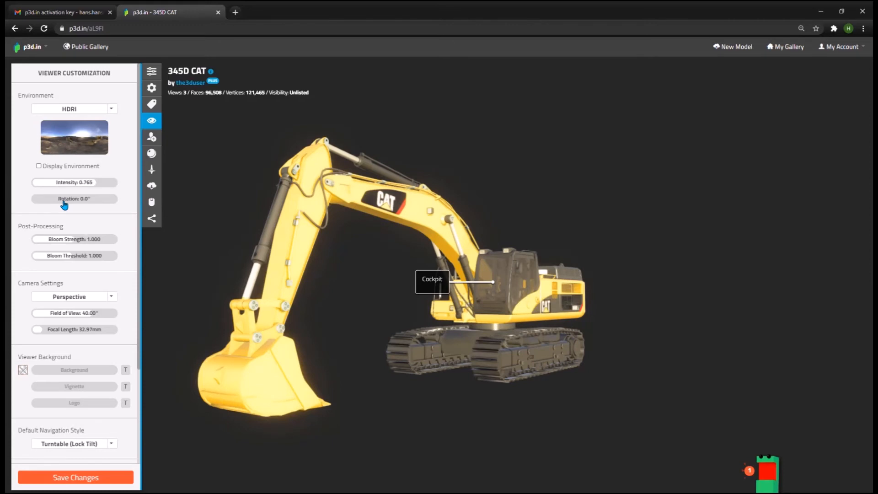
pyautogui.scroll(-1, 87, 339)
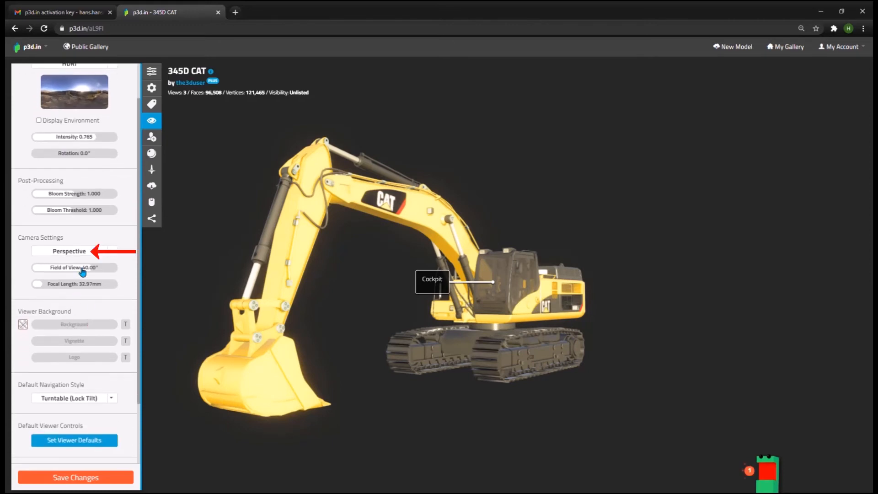
pyautogui.click(65, 268)
pyautogui.moveTo(64, 270); pyautogui.dragTo(103, 273)
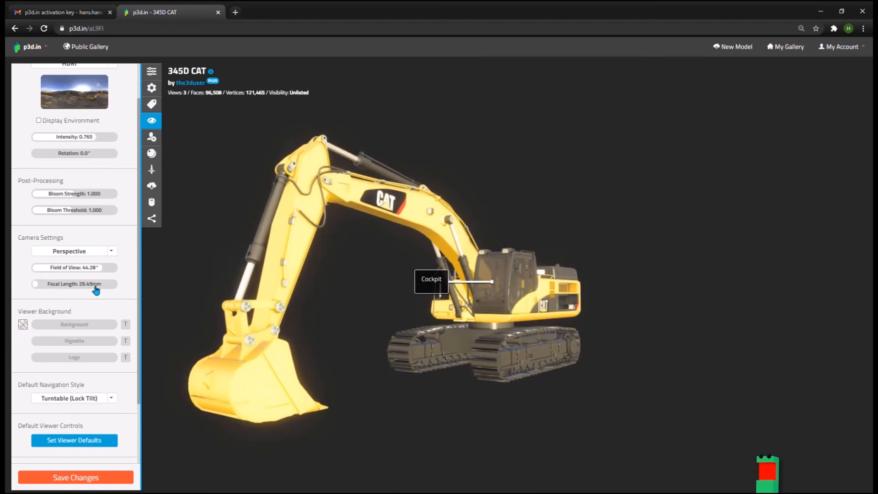
# Try a bright red and a dark reddish-brown viewer background color, and clear the background color again
pyautogui.scroll(-1, 83, 300)
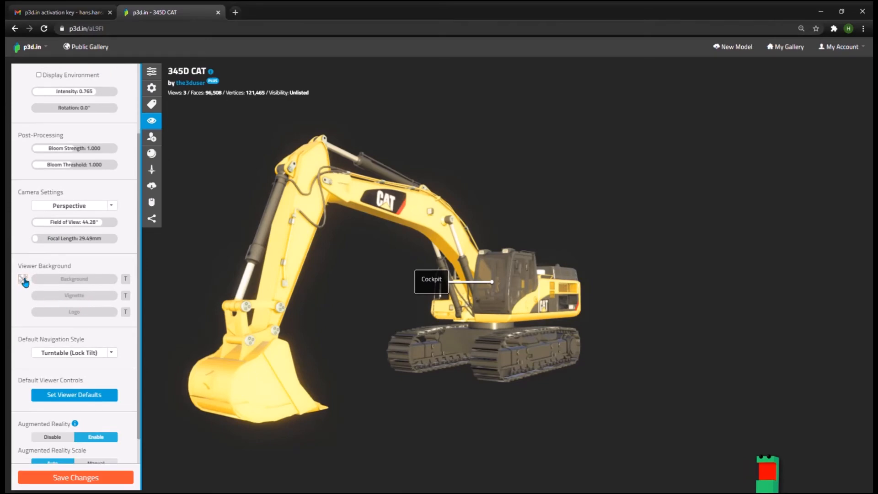
pyautogui.click(24, 279)
pyautogui.click(80, 296)
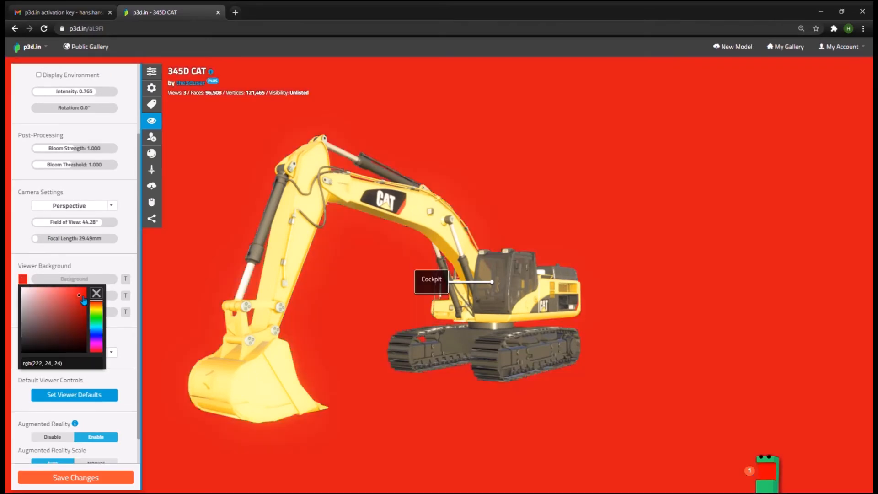
pyautogui.click(27, 295)
pyautogui.click(52, 328)
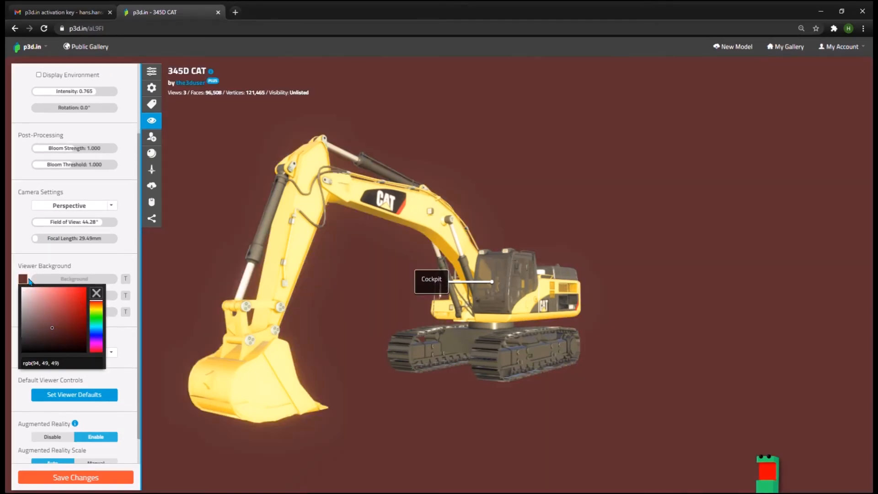
pyautogui.click(25, 257)
pyautogui.scroll(-1, 70, 352)
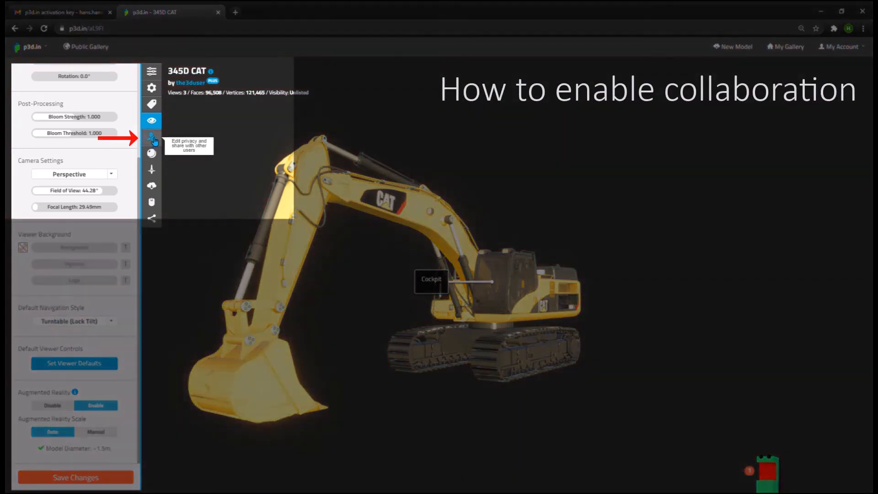
# Examine the model's privacy and sharing settings: the collaborator permission levels, the model link and the access level options
pyautogui.click(154, 139)
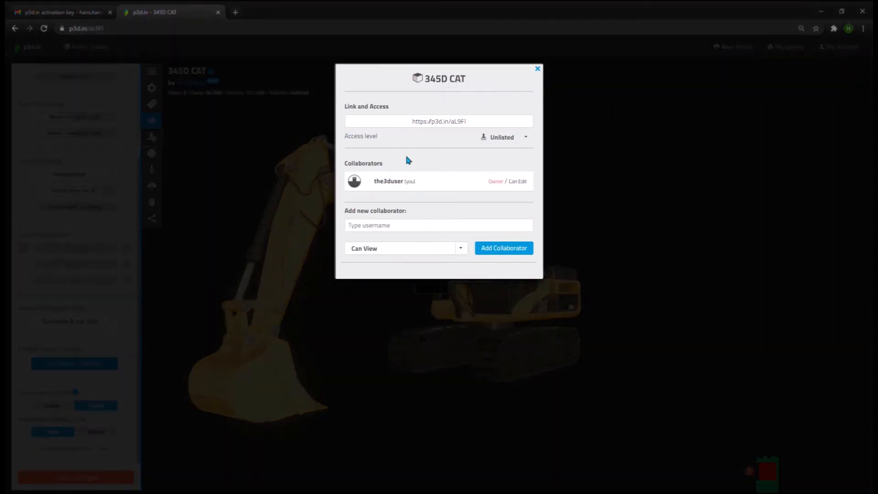
pyautogui.click(463, 250)
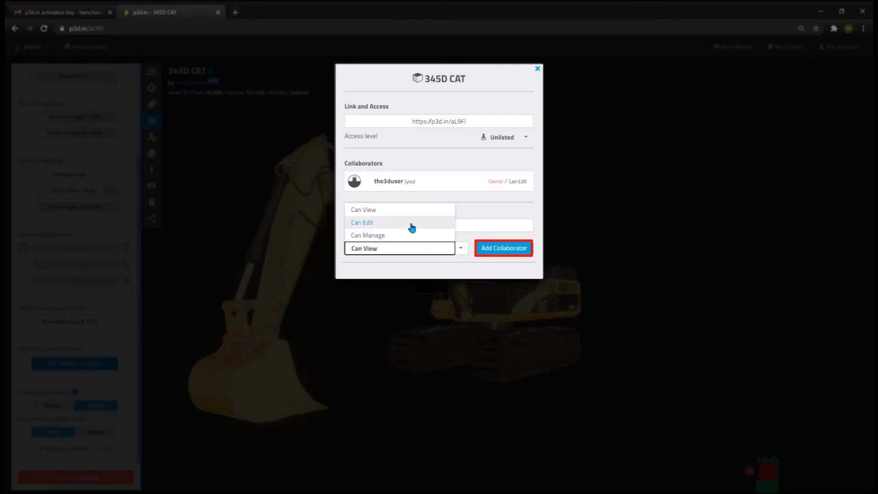
pyautogui.click(485, 214)
pyautogui.click(455, 128)
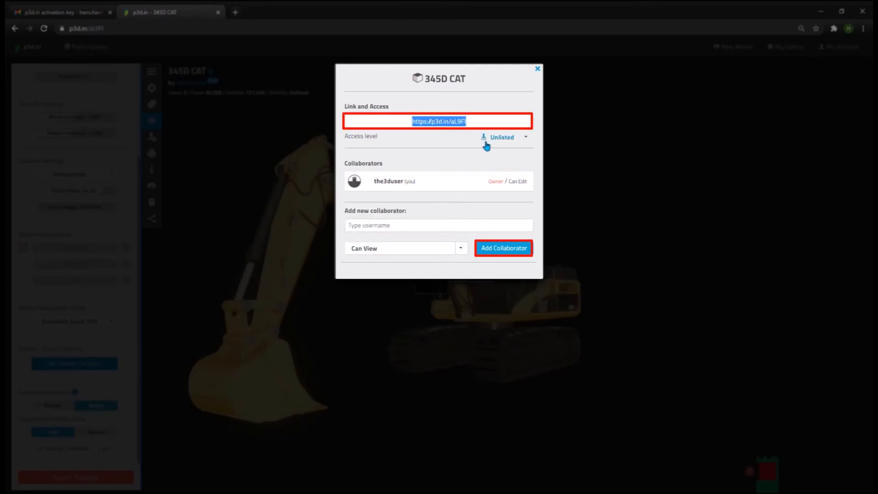
pyautogui.click(502, 137)
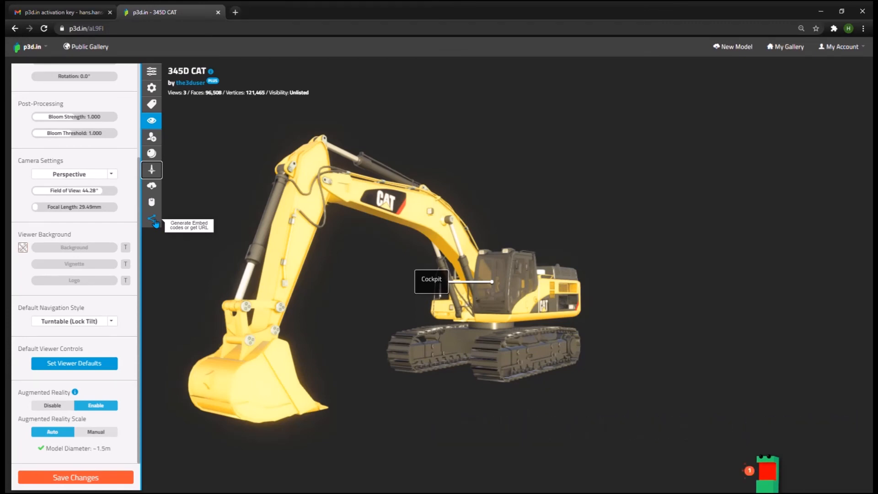
# Look over the model's forum sharing options and generate the <iframe> embed code for a website or blog
pyautogui.click(153, 221)
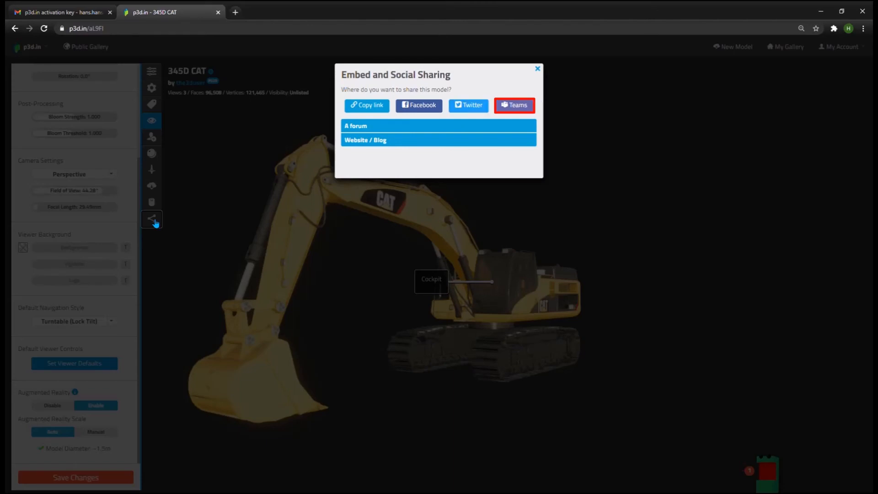
pyautogui.click(354, 128)
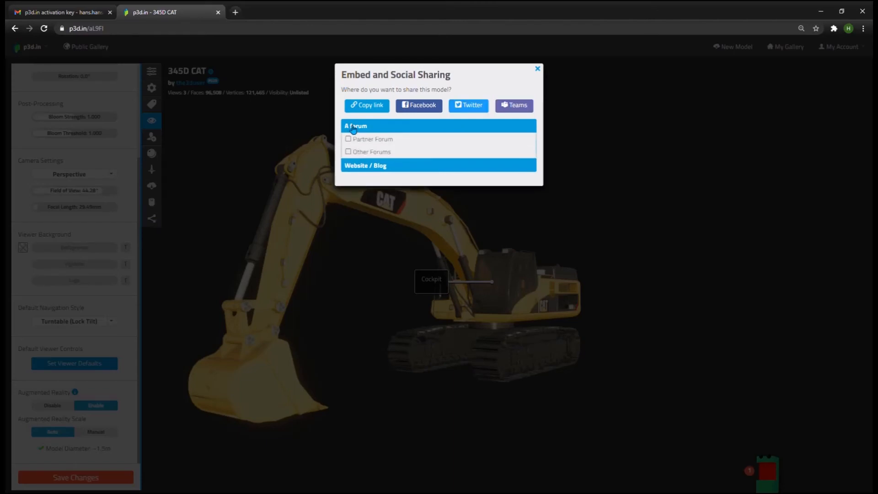
pyautogui.click(354, 166)
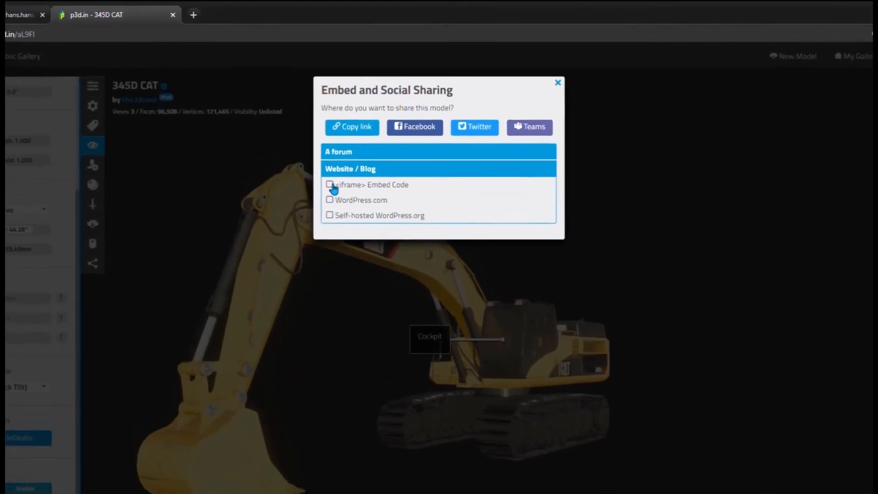
pyautogui.click(323, 197)
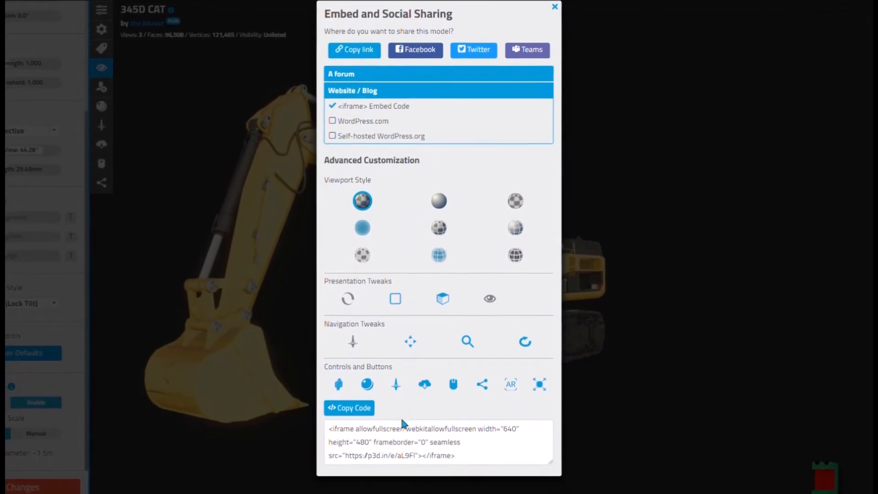
# Highlight the <iframe> embed code, pick out the "e/" part of its URL, and select the whole code again
pyautogui.moveTo(471, 454); pyautogui.dragTo(298, 400)
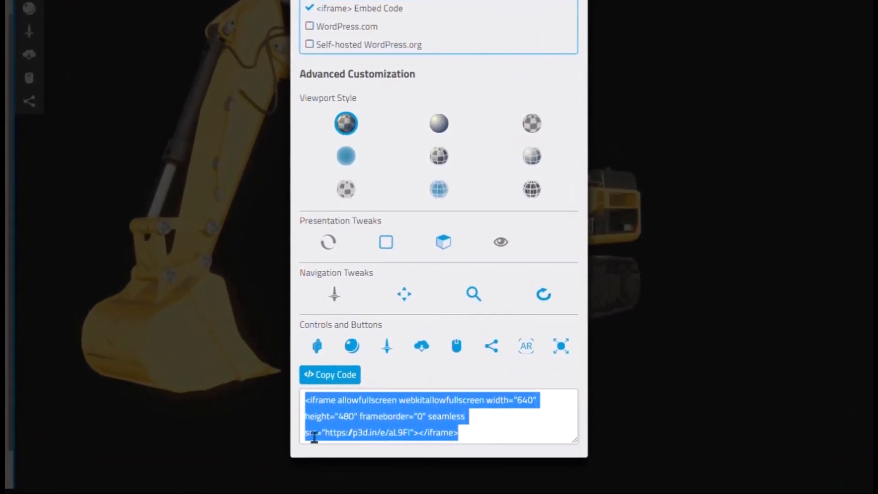
pyautogui.click(518, 446)
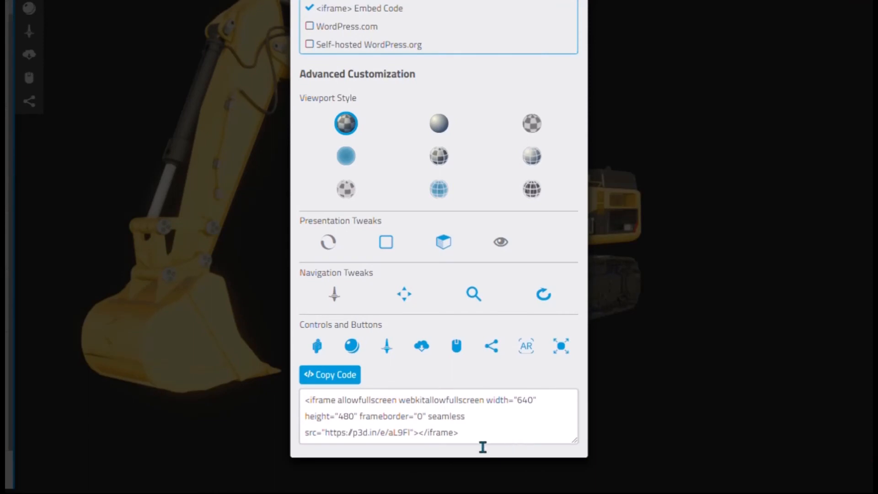
pyautogui.moveTo(326, 442); pyautogui.dragTo(393, 443)
pyautogui.click(389, 443)
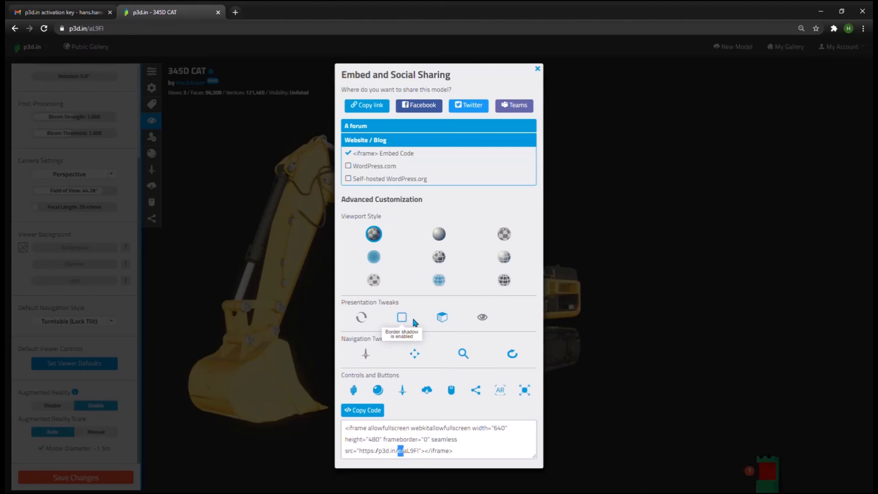
pyautogui.moveTo(348, 430)
pyautogui.mouseDown()
pyautogui.moveTo(398, 449)
pyautogui.moveTo(474, 461)
pyautogui.mouseUp()
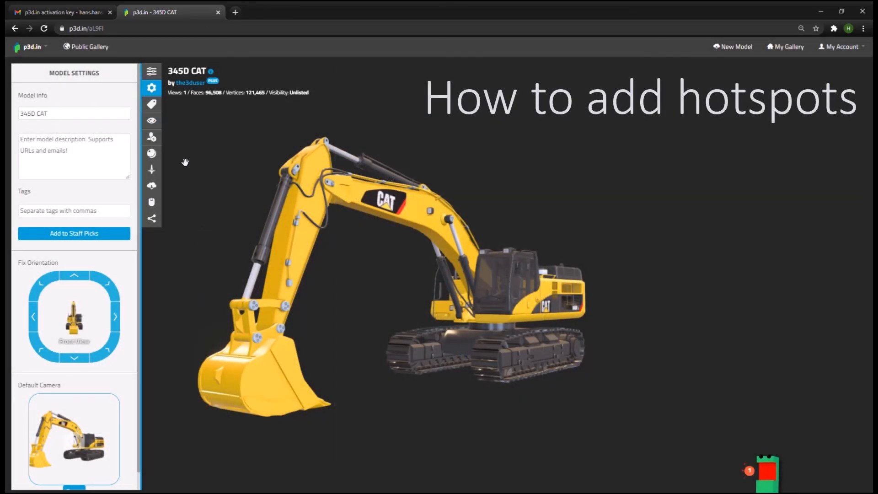
# Add a new hotspot to the excavator model and name it "Cockpit"
pyautogui.click(152, 104)
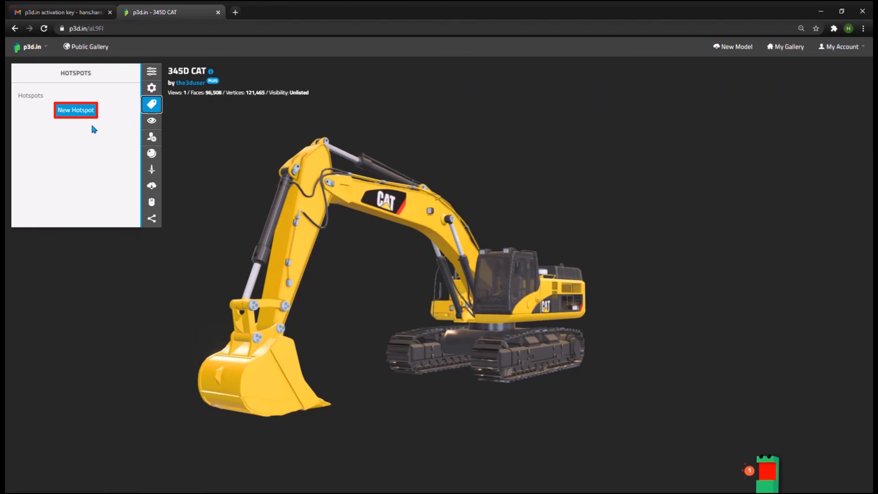
pyautogui.click(77, 112)
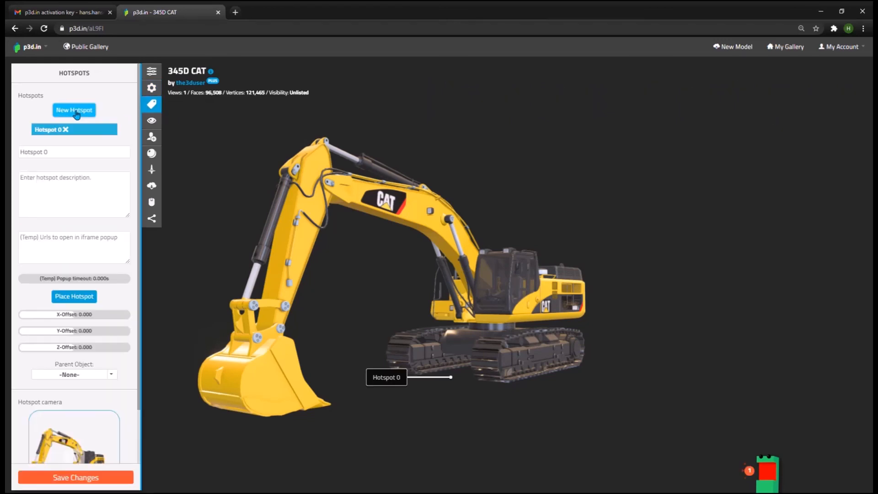
pyautogui.tripleClick(60, 159)
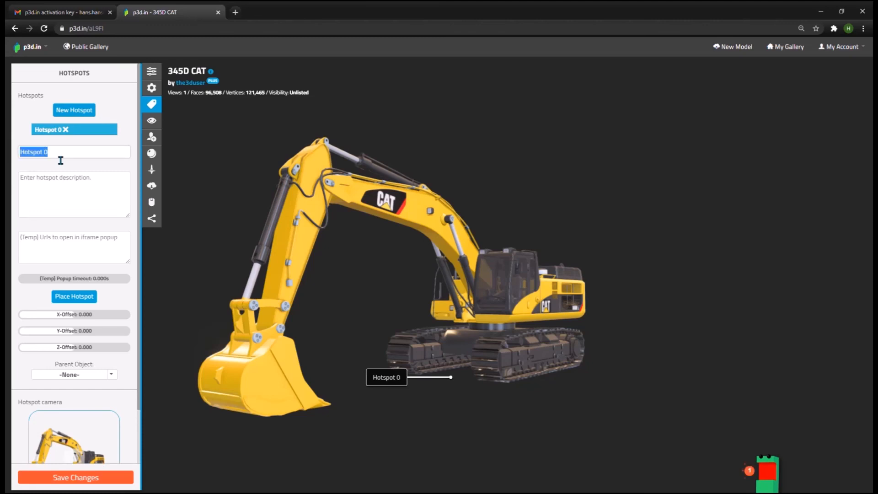
pyautogui.write('Cockpit')
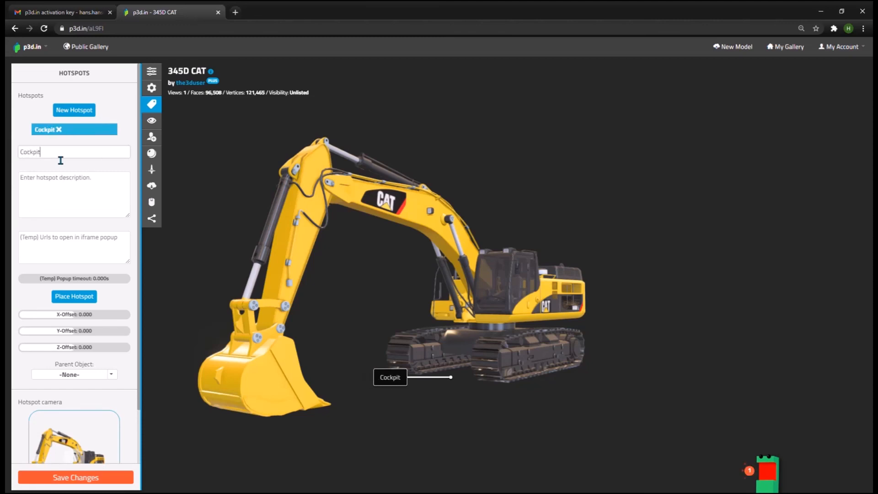
# Describe the cockpit's panoramic view as among the best in the industry with a "See video" link, and place the hotspot on the cab's windshield
pyautogui.click(67, 185)
pyautogui.write('The panoramic view of the cockpit is among the best in the industry as shown in this excavation video [See video](https://2576961.mediaspace.kaltura.com/media/CAT+video+cockpit/1_ypqx9sss')
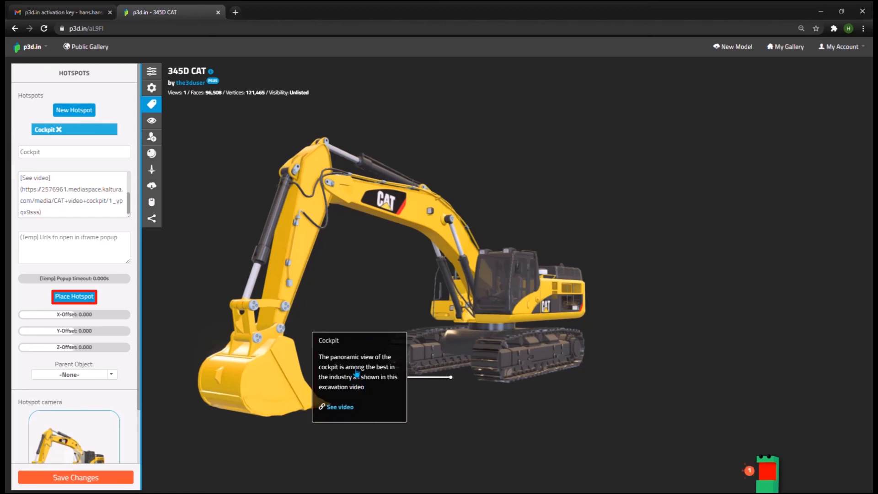
pyautogui.click(76, 297)
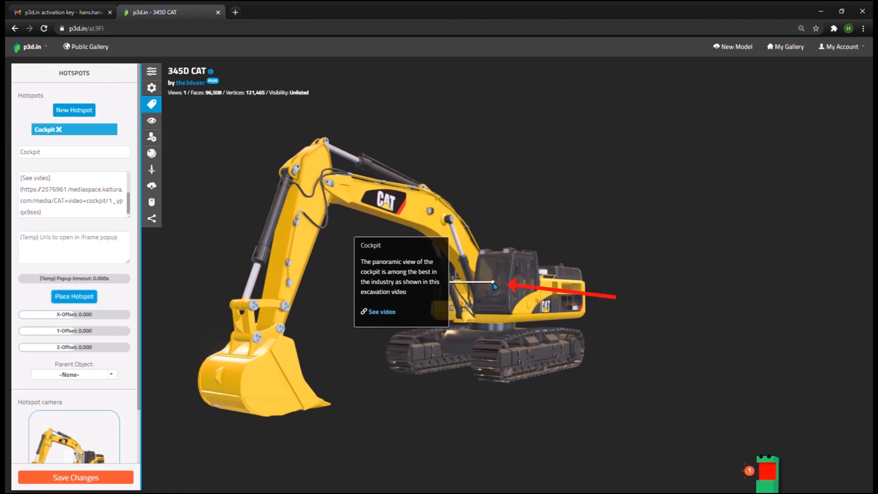
pyautogui.click(494, 286)
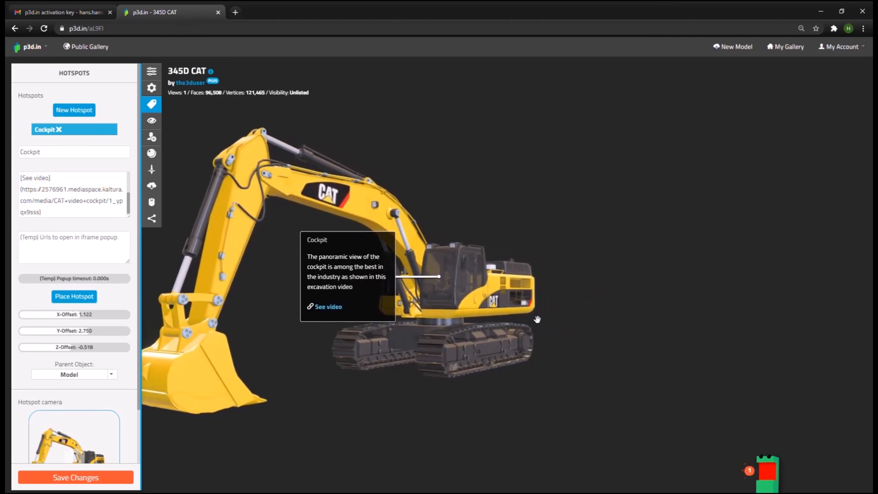
# Save a close-up of the cab as the Cockpit hotspot's camera view, and open the hotspot on the model
pyautogui.scroll(5, 505, 370)
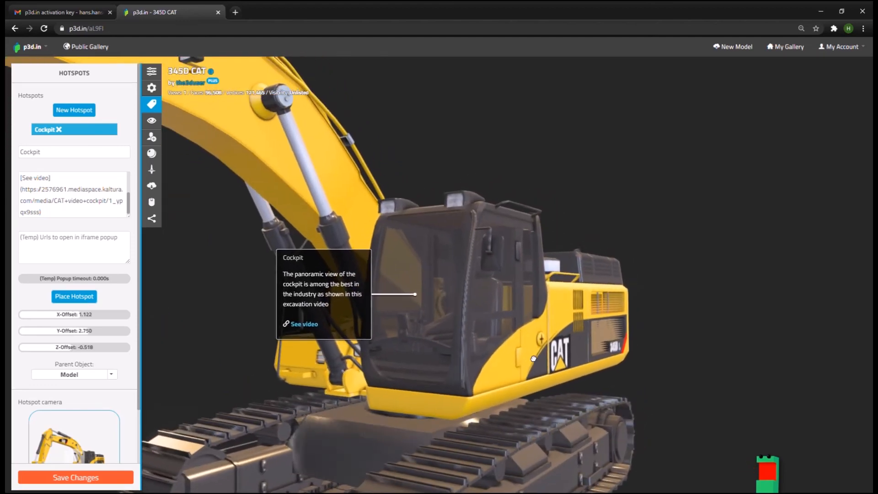
pyautogui.scroll(-2, 75, 366)
pyautogui.click(76, 396)
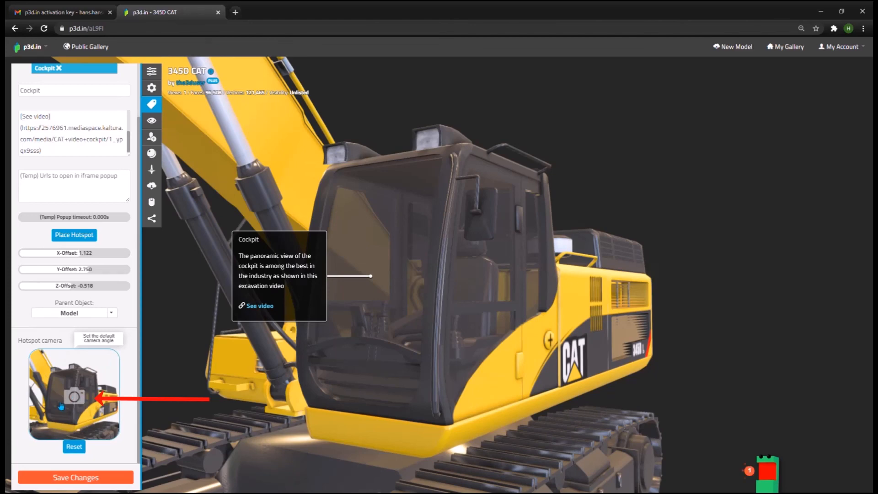
pyautogui.click(81, 478)
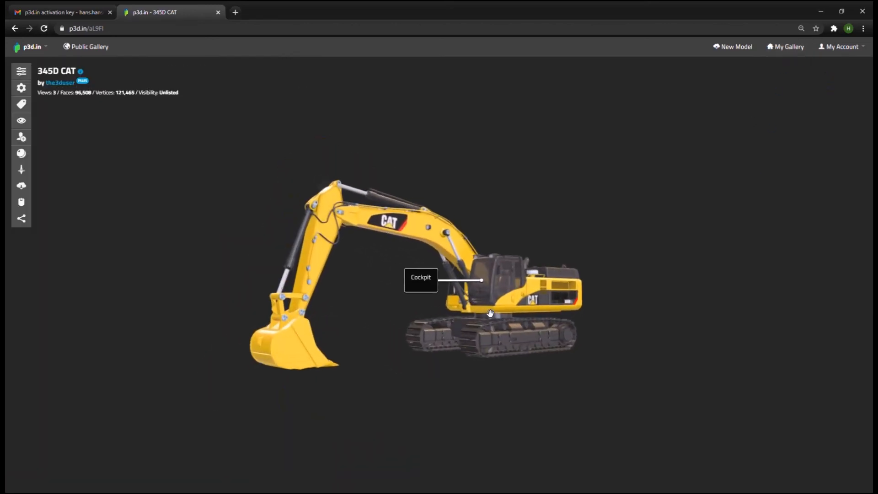
pyautogui.click(443, 291)
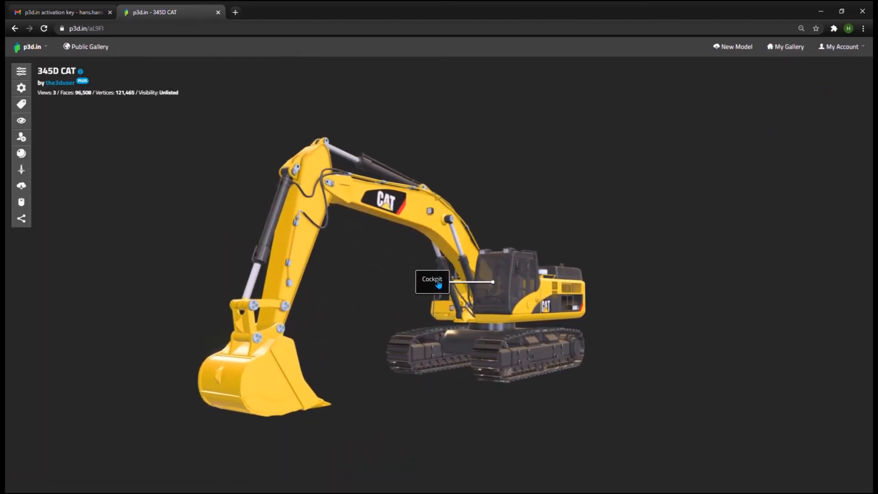